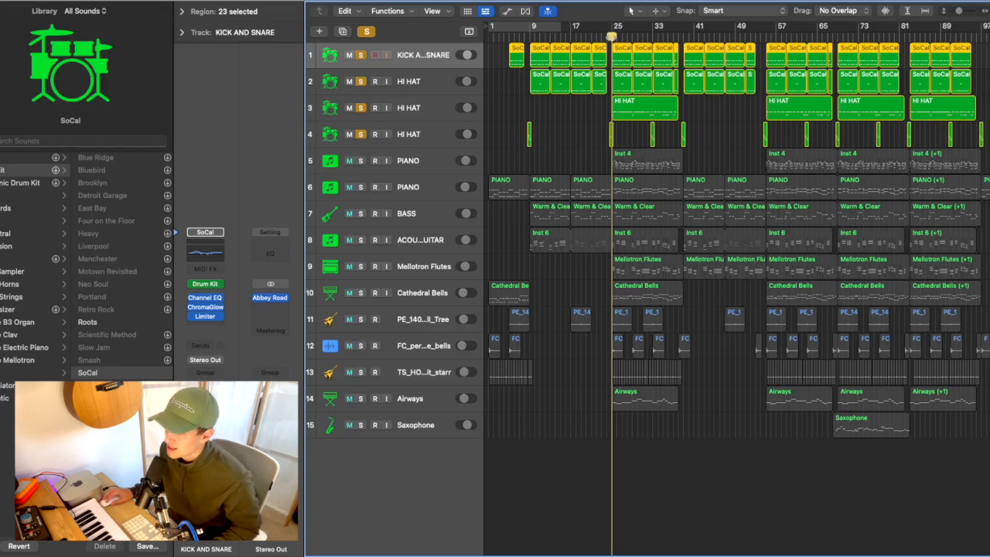
Play the soloed drum tracks, moving playback to about bar 13, and inspect the Channel EQ on the kick and snare track
key("space")
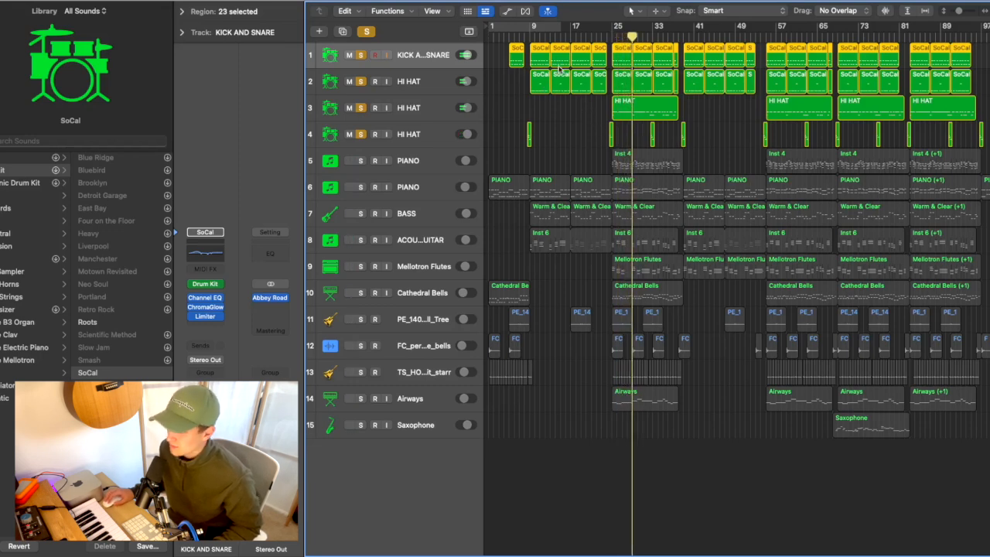
left_click(551, 38)
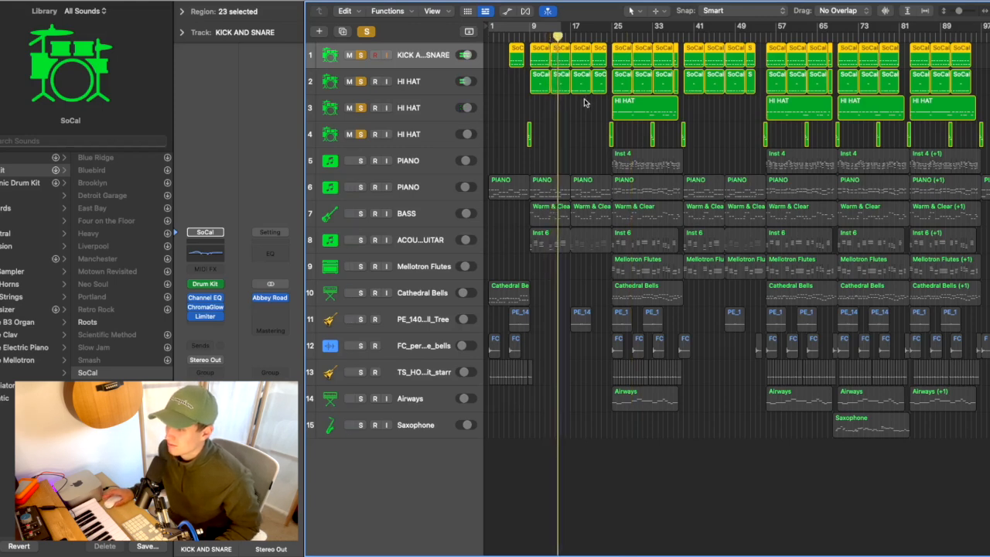
left_click(216, 253)
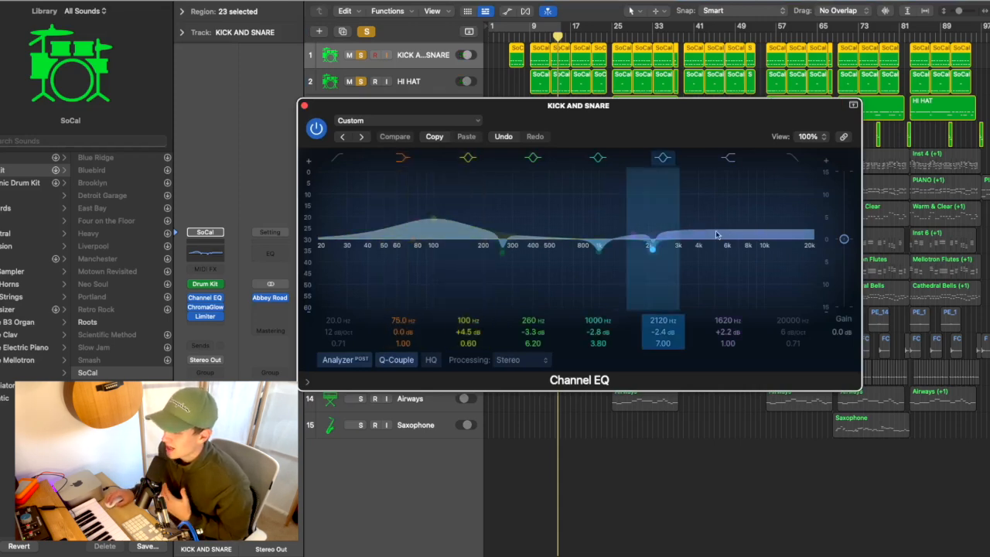
left_click(303, 106)
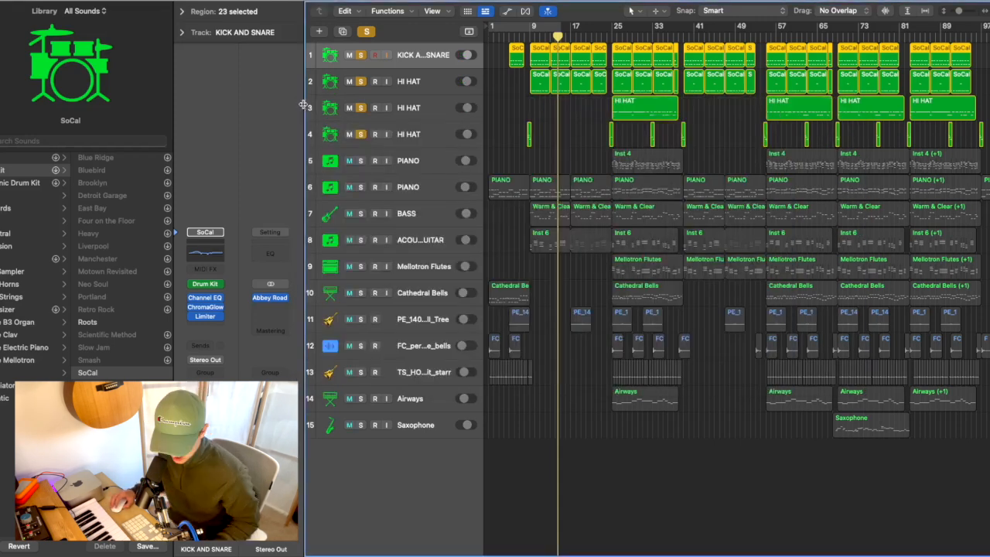
Show the mixer and open the Sample Delay plug-ins of the first two hi-hat tracks side by side
key("x")
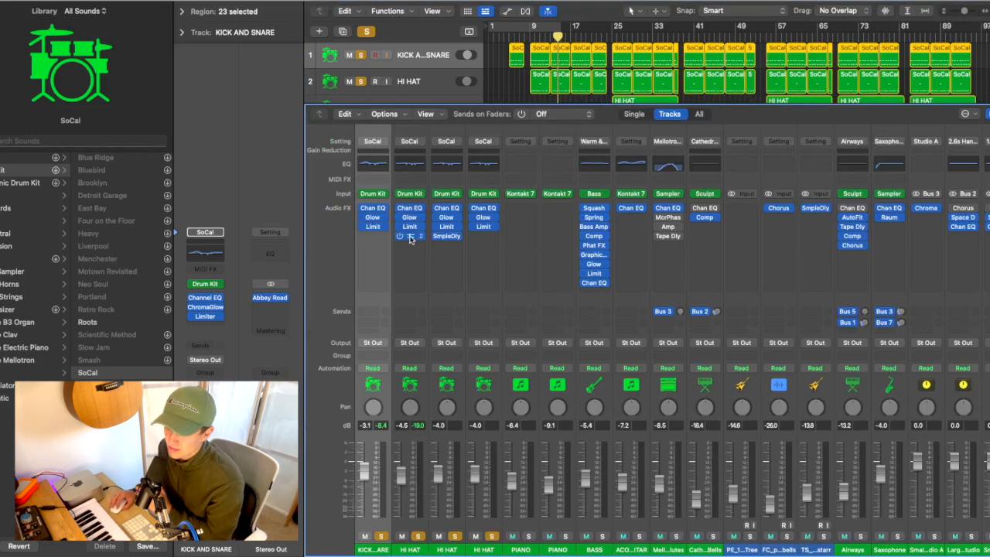
left_click(410, 237)
left_click_drag(455, 110, 332, 88)
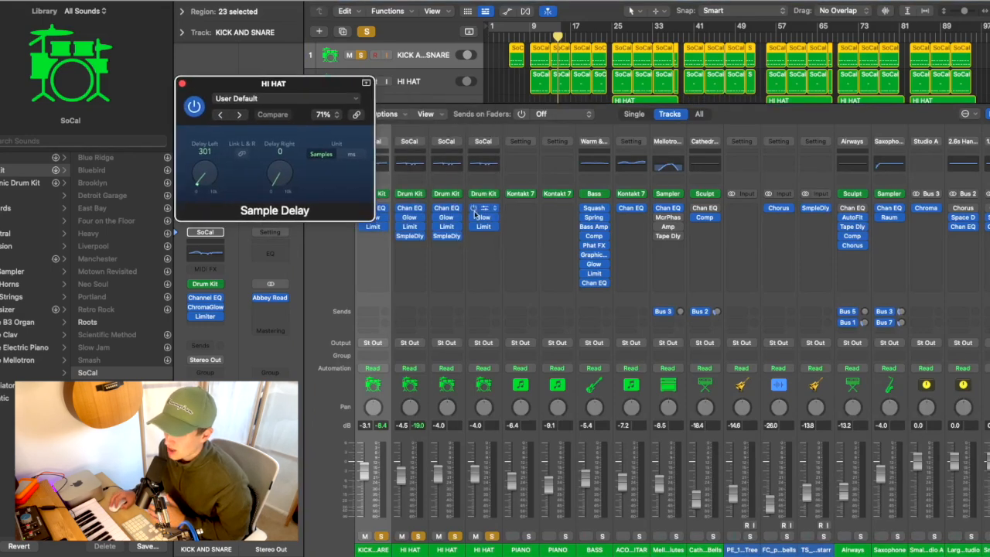
left_click(450, 239)
left_click_drag(423, 103, 588, 87)
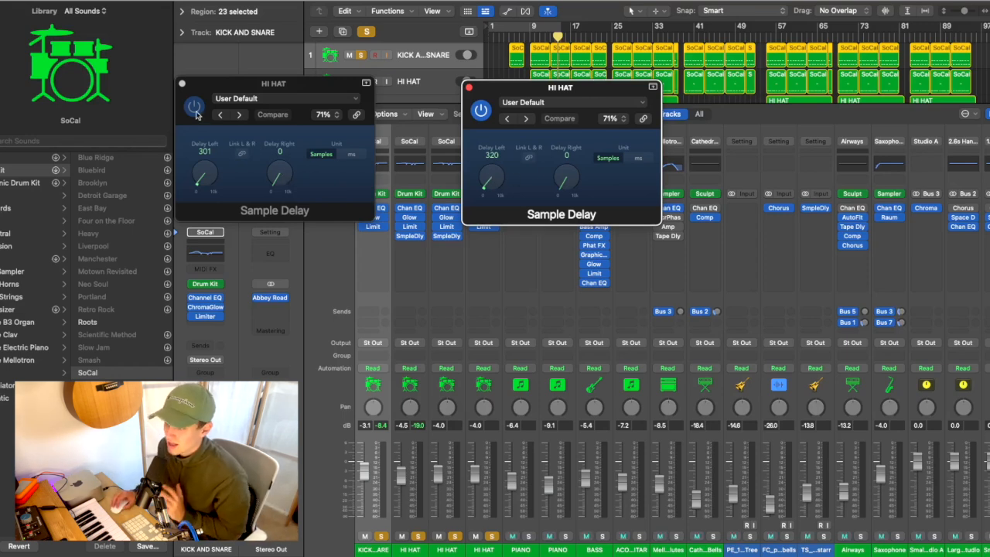
Set the second hi-hat's Sample Delay to 0 samples left and 398 right, and close both plug-ins and the mixer
left_click_drag(529, 185, 528, 176)
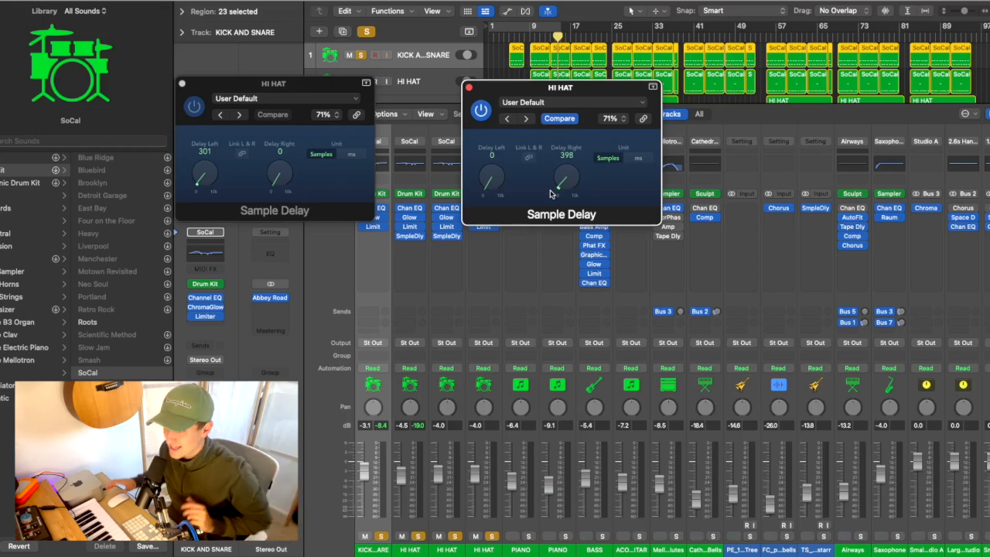
left_click(469, 89)
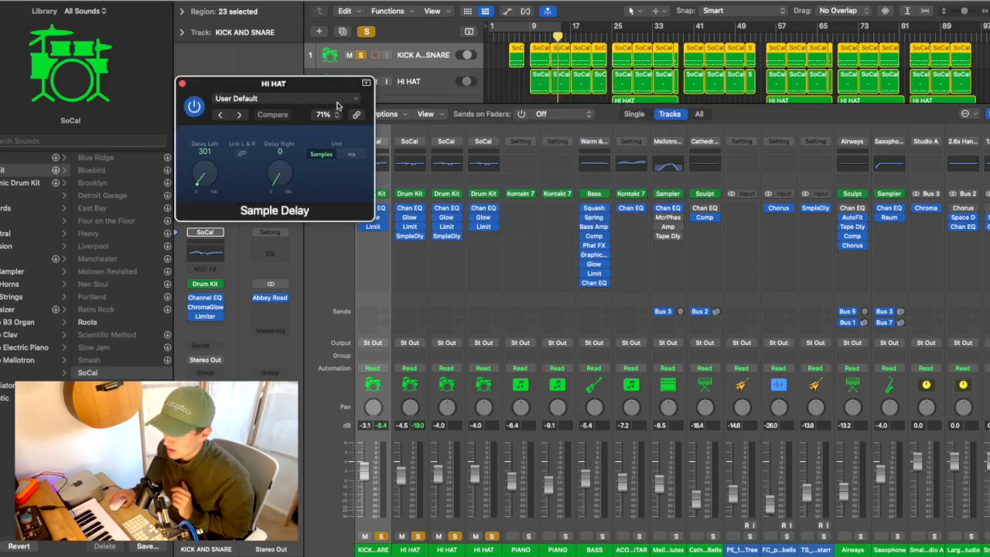
left_click(183, 85)
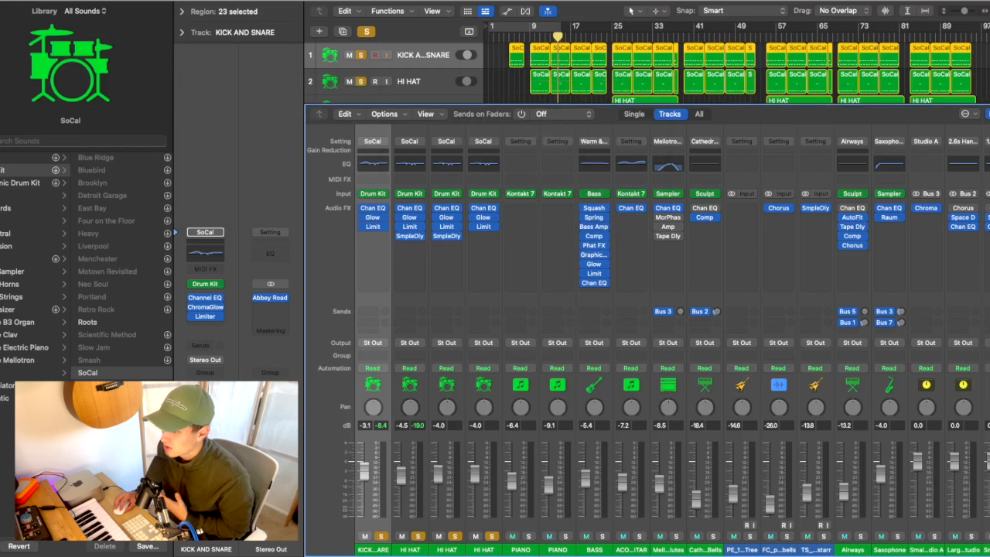
key("x")
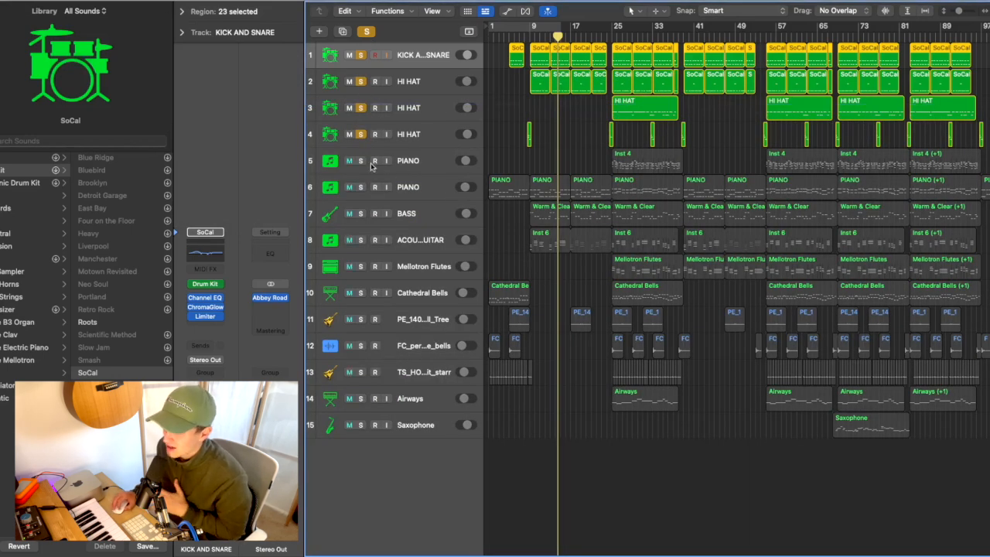
Add both piano tracks to the soloed drums and inspect the first piano's Kontakt instrument
left_click(424, 166)
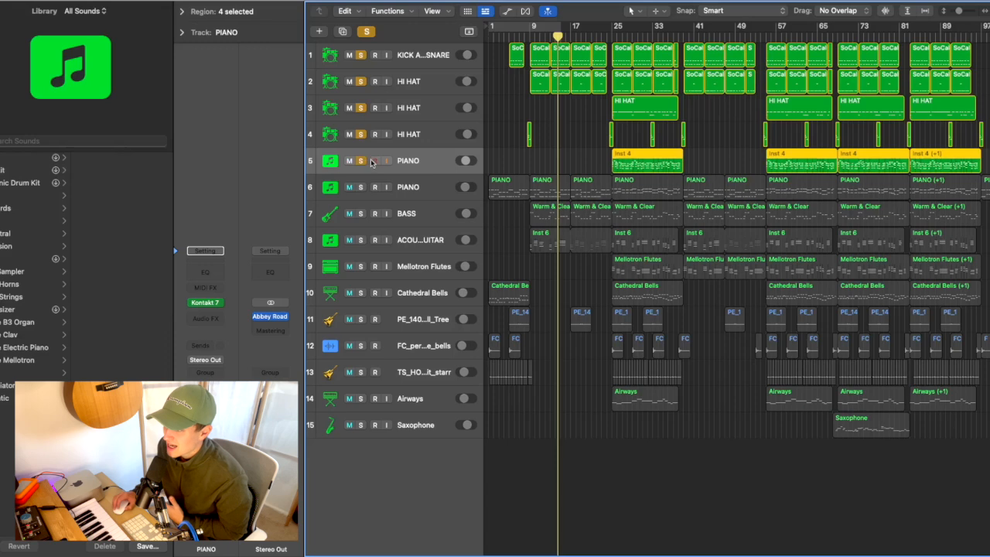
left_click(207, 304)
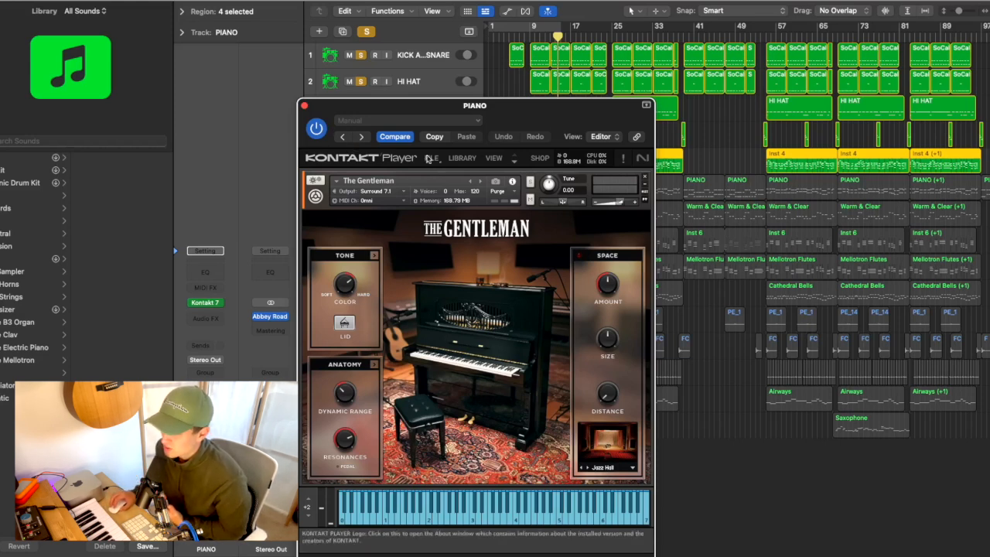
left_click(305, 106)
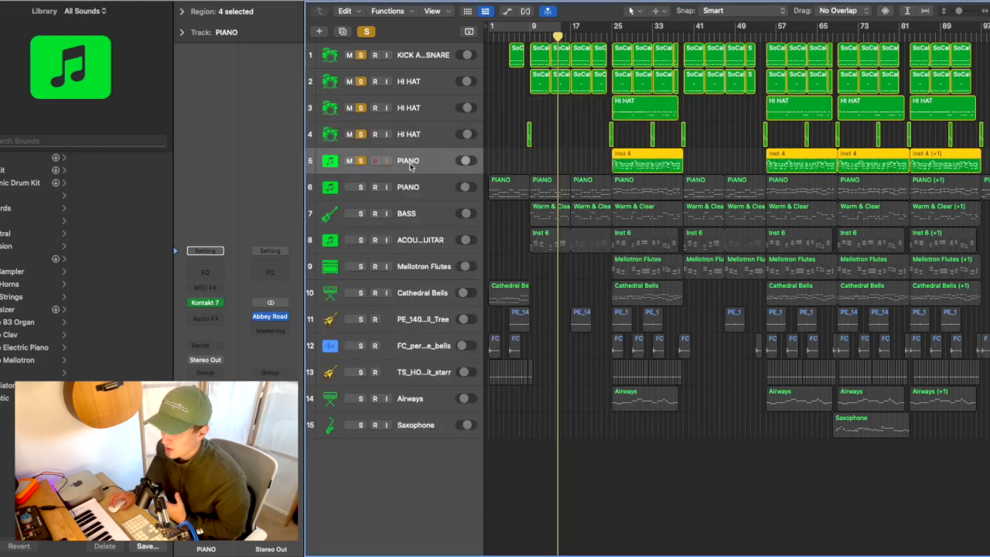
left_click(424, 187)
left_click(358, 188)
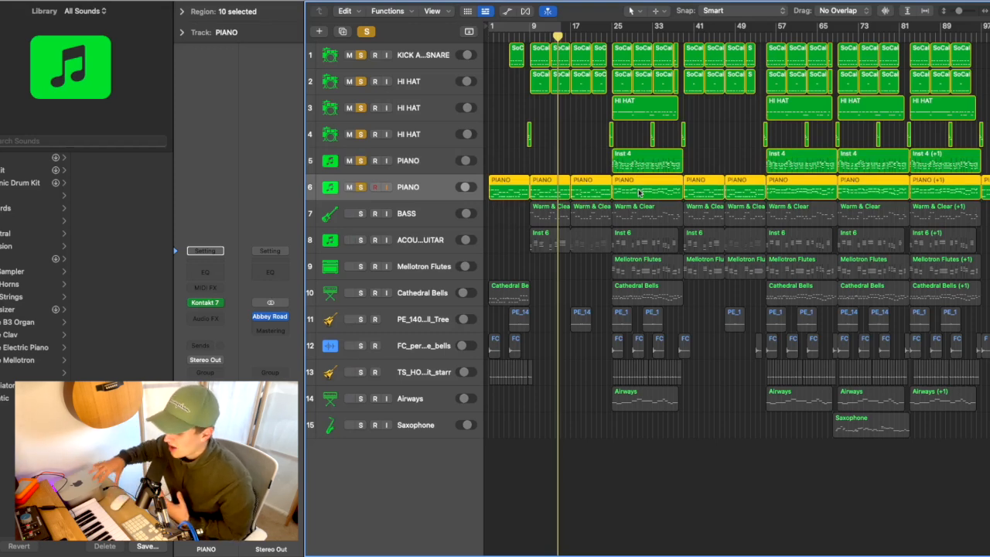
Clear all solos and audition each piano track on its own from about bar 25
left_click(358, 54, "alt")
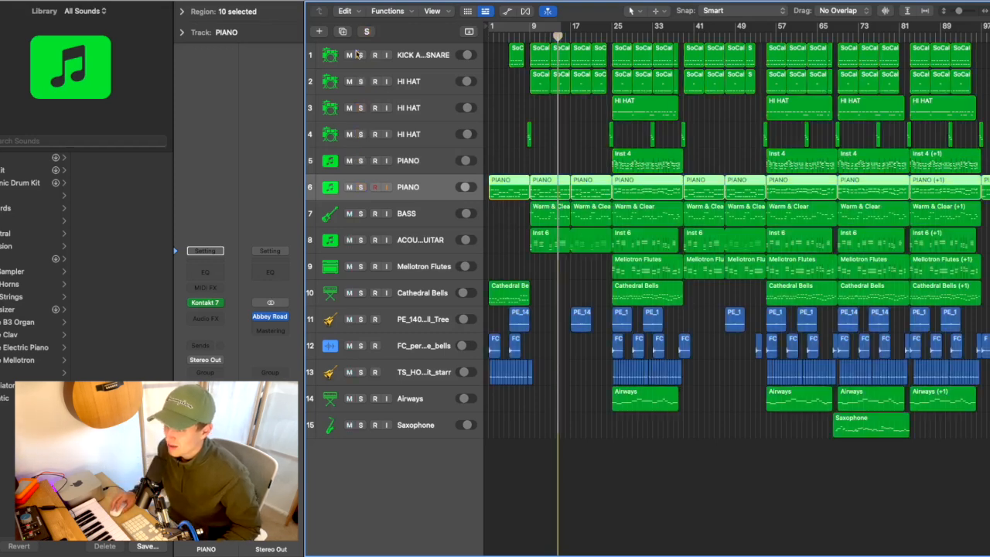
left_click(360, 161)
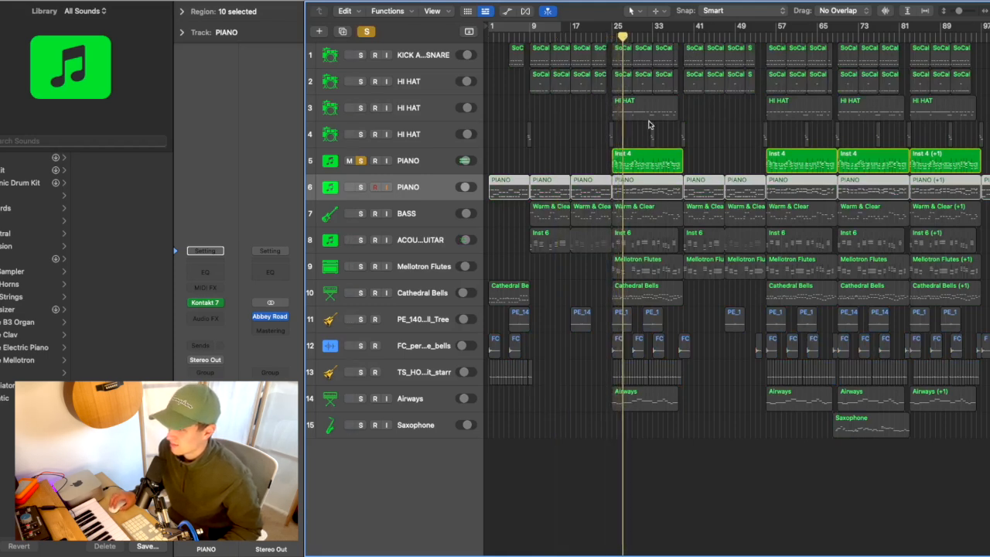
left_click(362, 187)
left_click(361, 160)
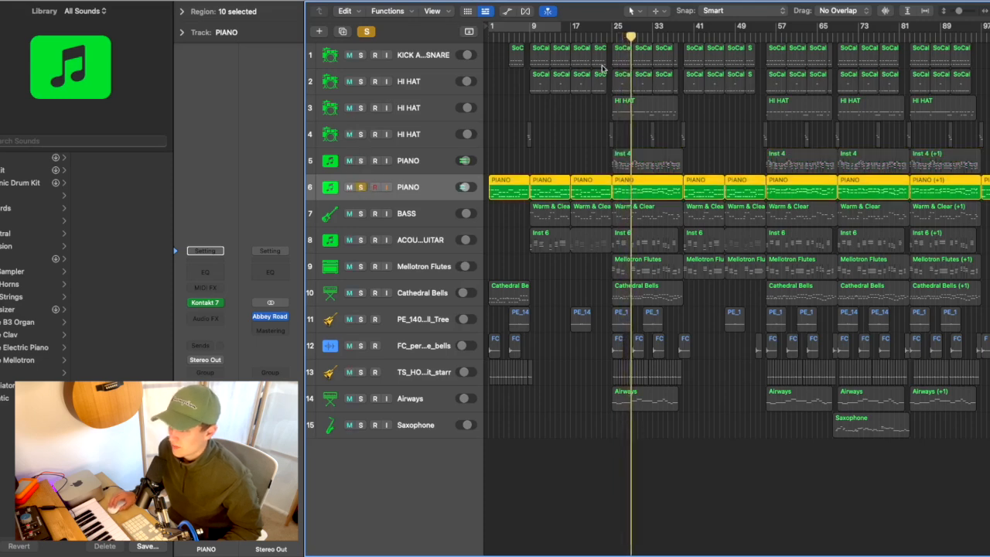
key("space")
key("space")
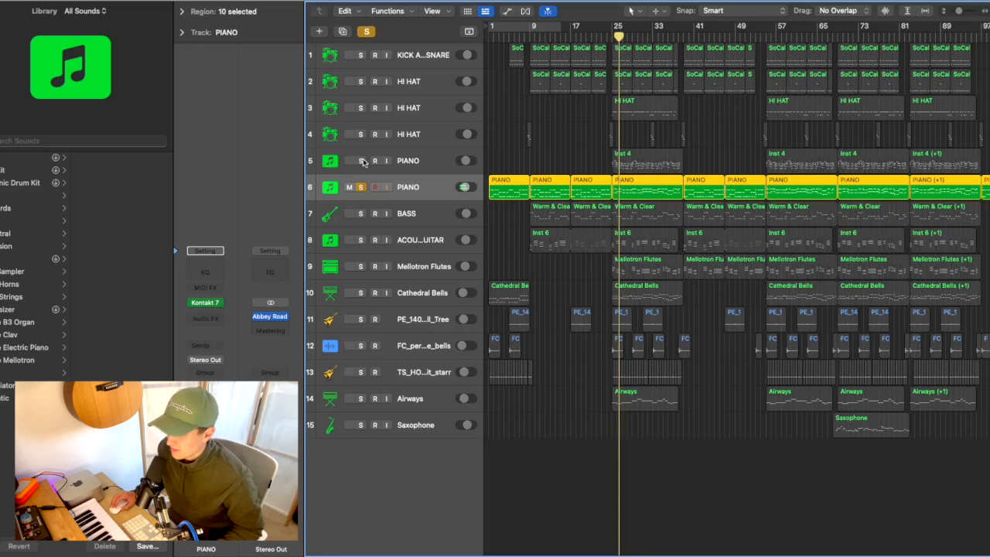
Solo both piano tracks together and play them from bar 25
left_click(361, 161)
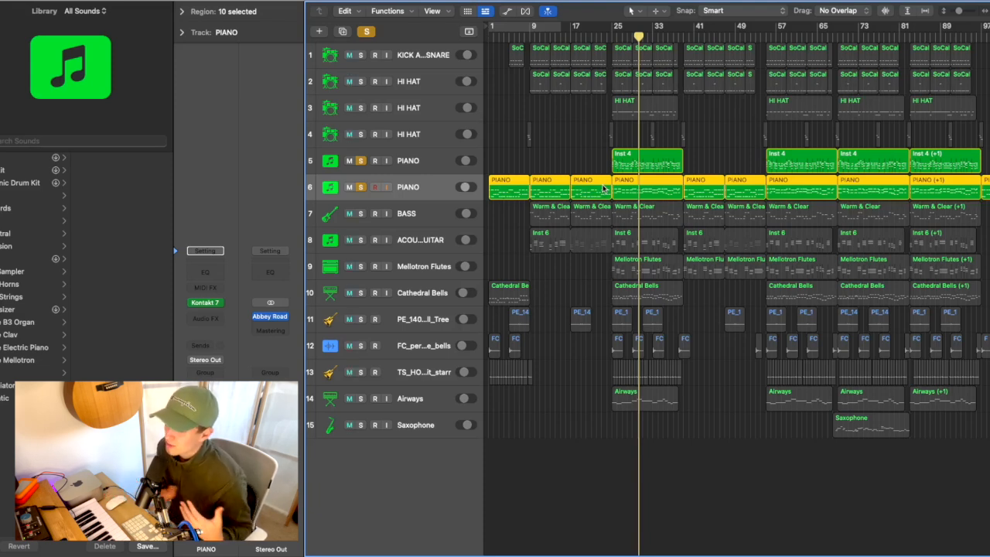
left_click(648, 36)
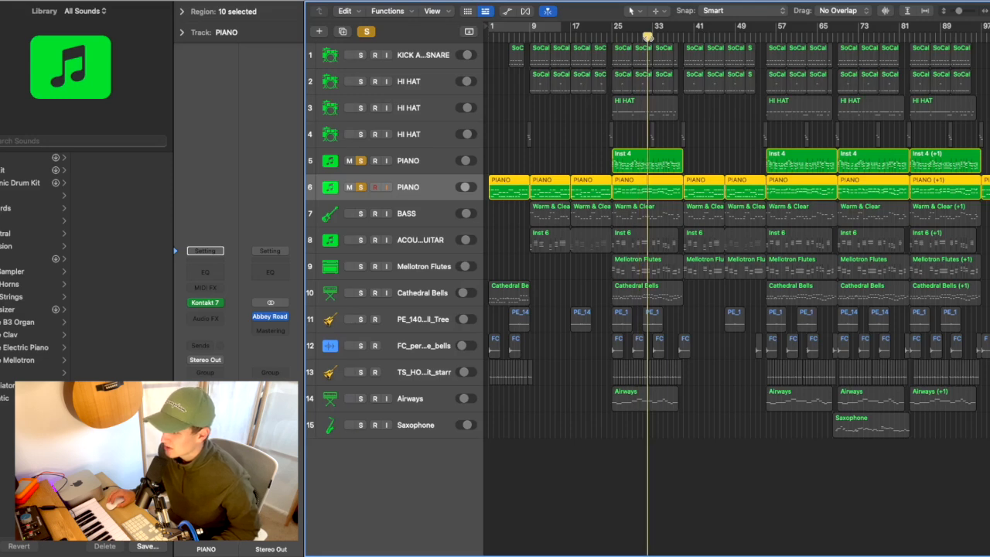
left_click(611, 36)
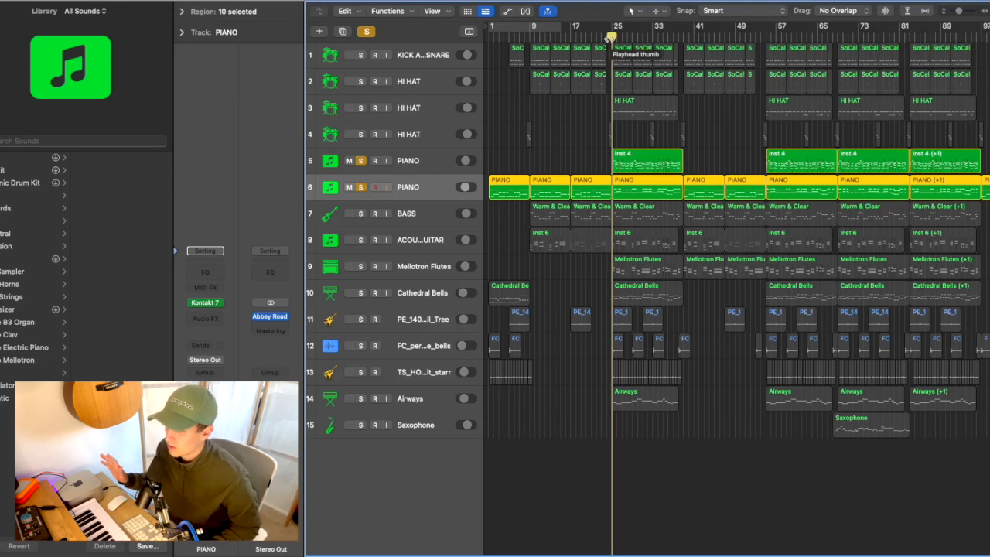
key("space")
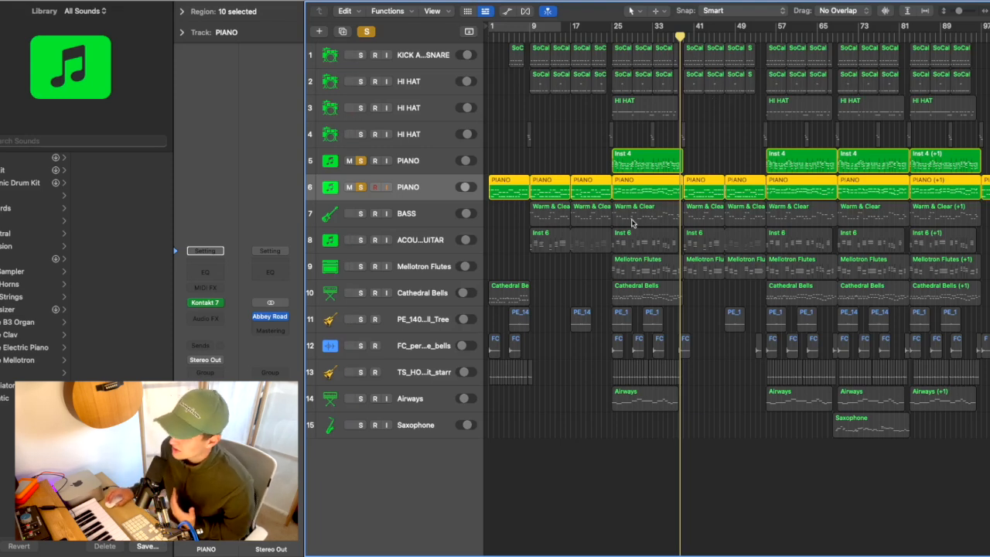
Select and solo the bass track, remove the solo from both pianos, and play the bass alone from bar 25
left_click(364, 214)
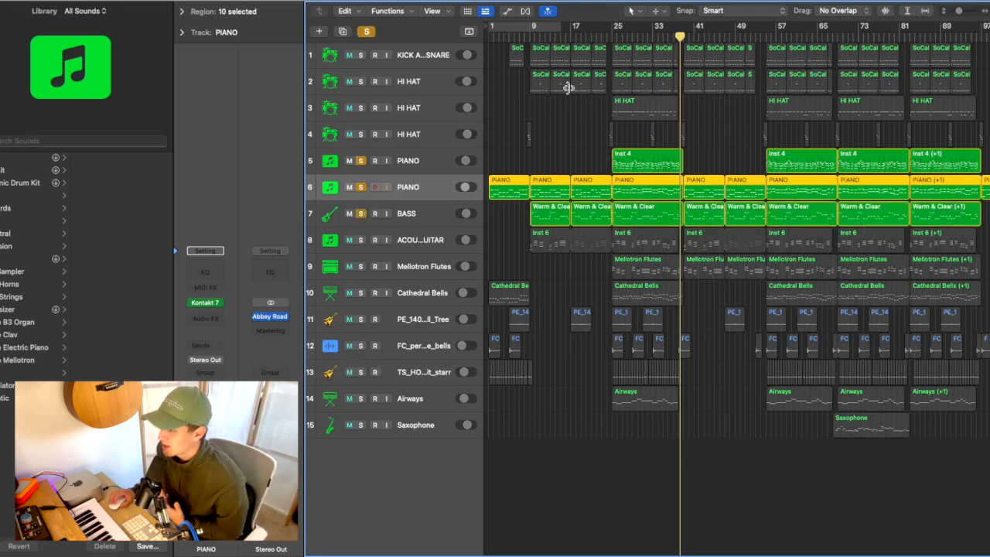
left_click(611, 37)
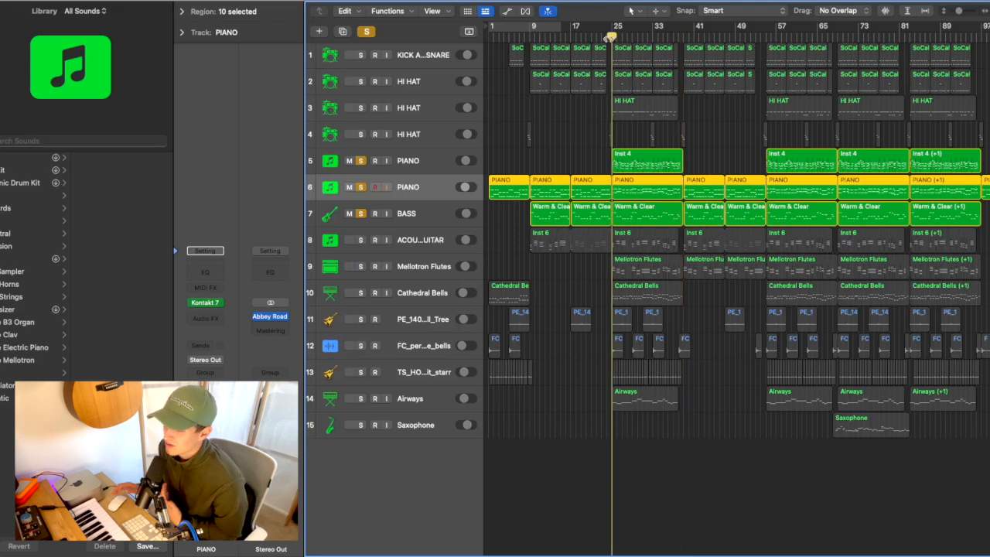
left_click(426, 212)
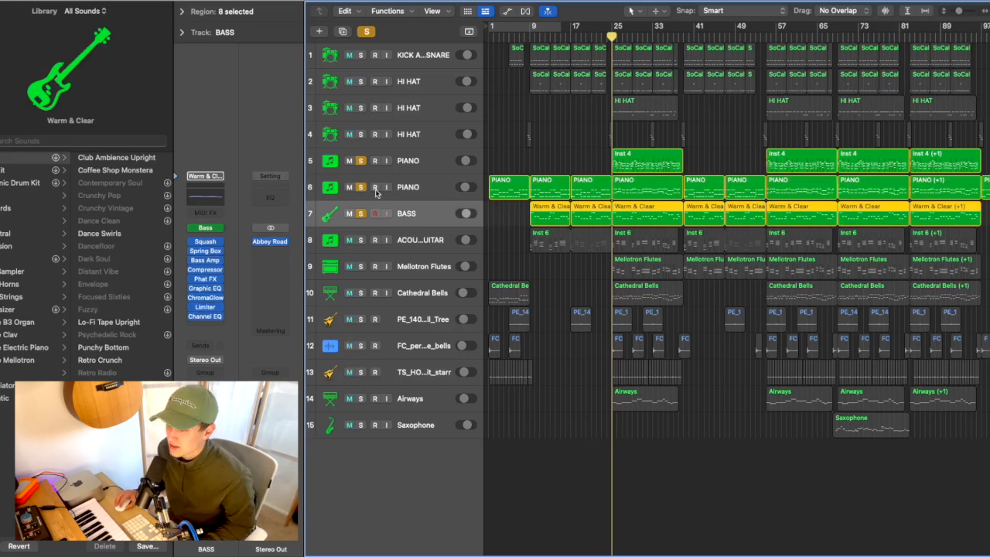
left_click(361, 187)
left_click(361, 161)
key("space")
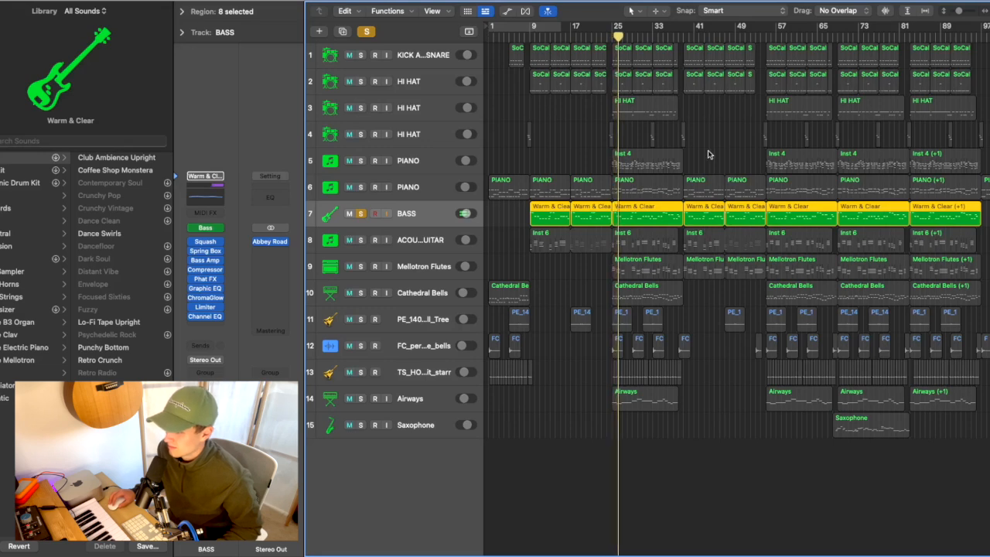
Audition the bass with the four drum tracks and both pianos also soloed, and clear all solos
left_click_drag(361, 55, 361, 134)
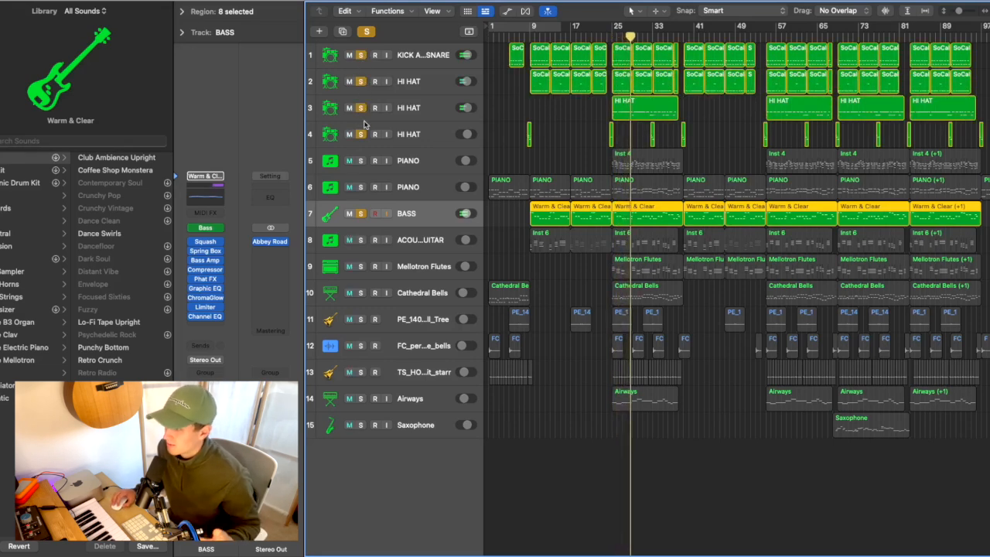
left_click_drag(361, 160, 360, 185)
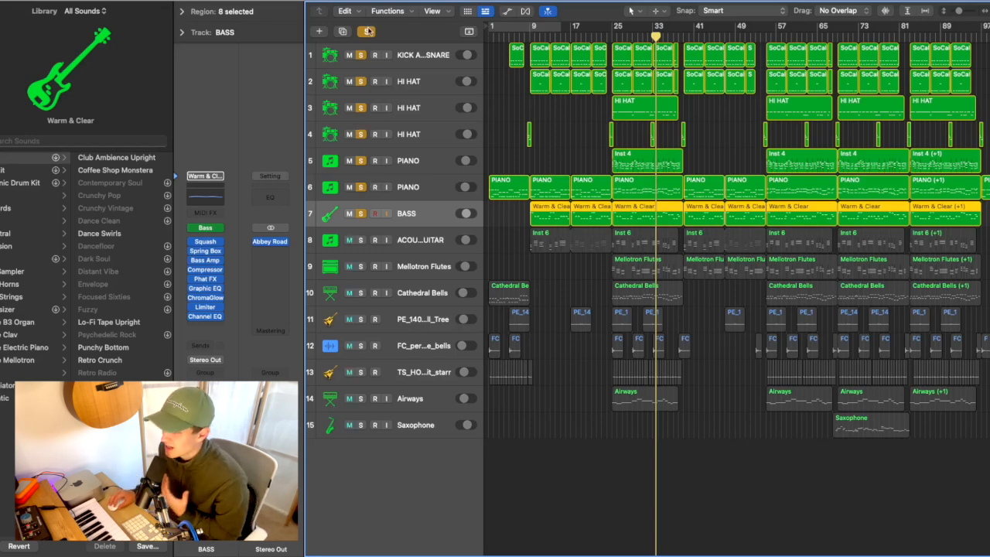
left_click(367, 31)
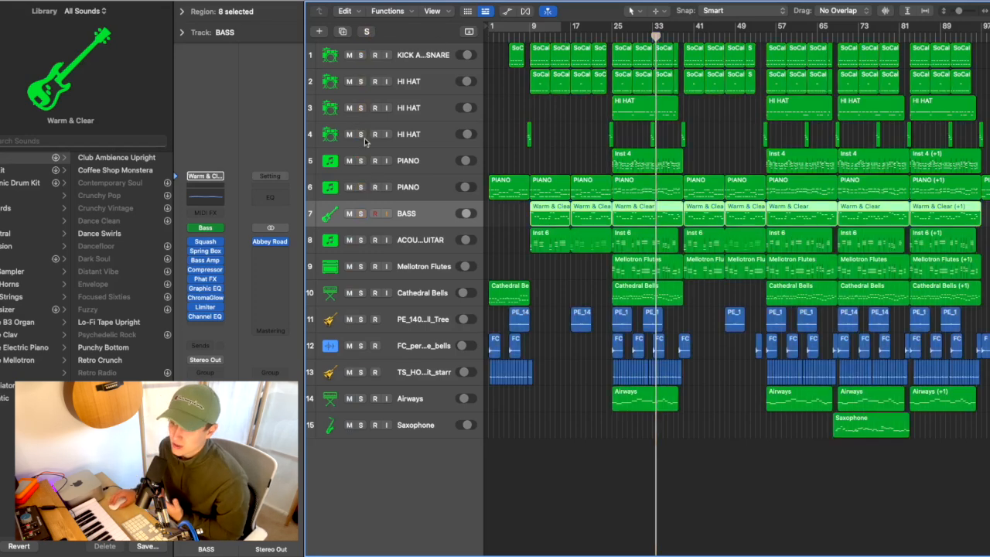
Solo and select the acoustic guitar track, with the playhead at bar 25
left_click(360, 240)
left_click(611, 37)
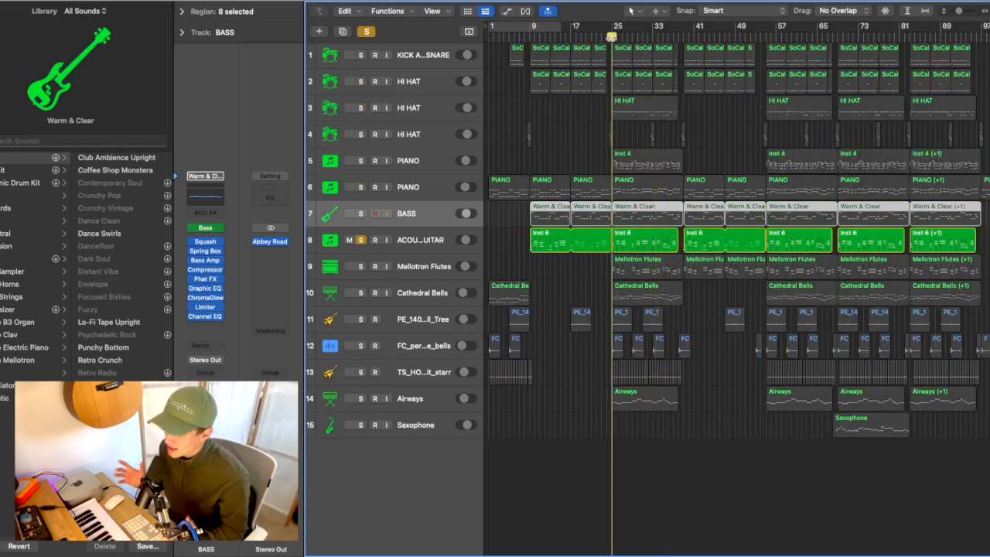
left_click(441, 236)
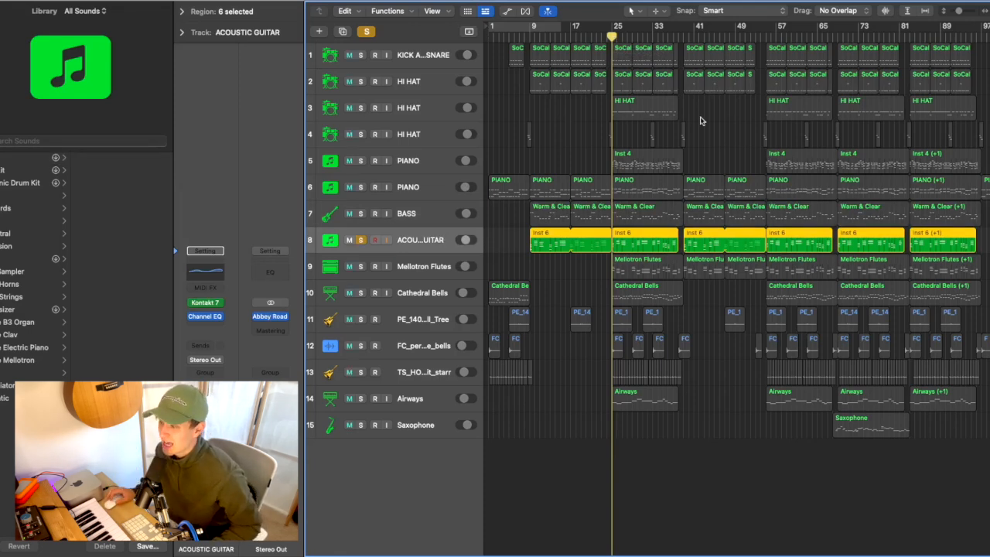
Audition the acoustic guitar together with the bass, piano and drum tracks, and return to the guitar alone in solo
left_click(355, 216, "shift")
left_click(368, 56, "shift")
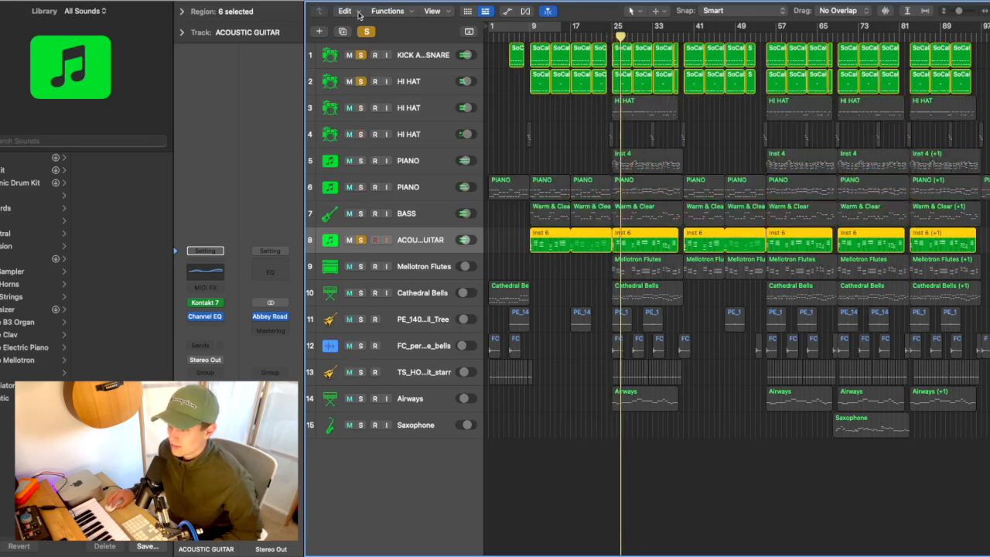
left_click(361, 55)
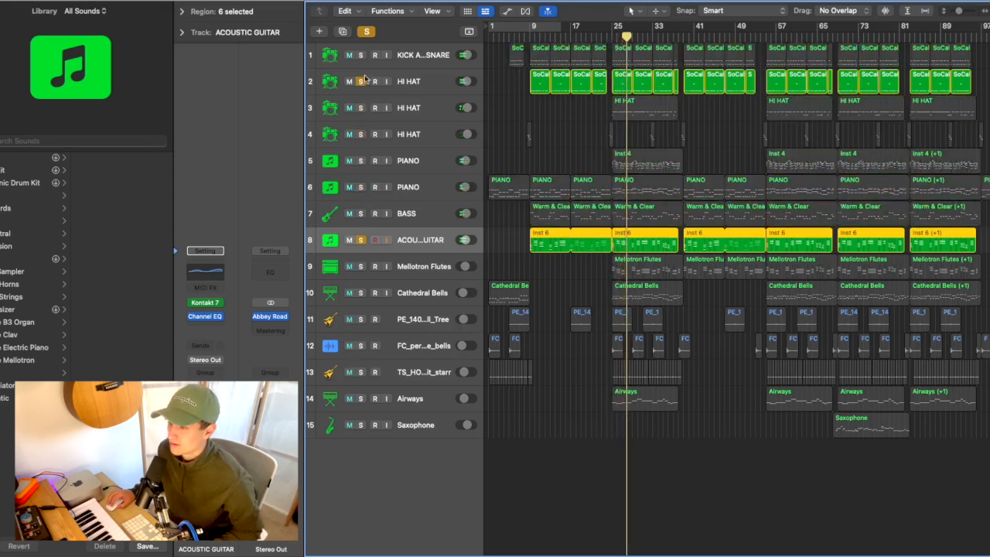
left_click(361, 81)
left_click_drag(361, 55, 361, 214)
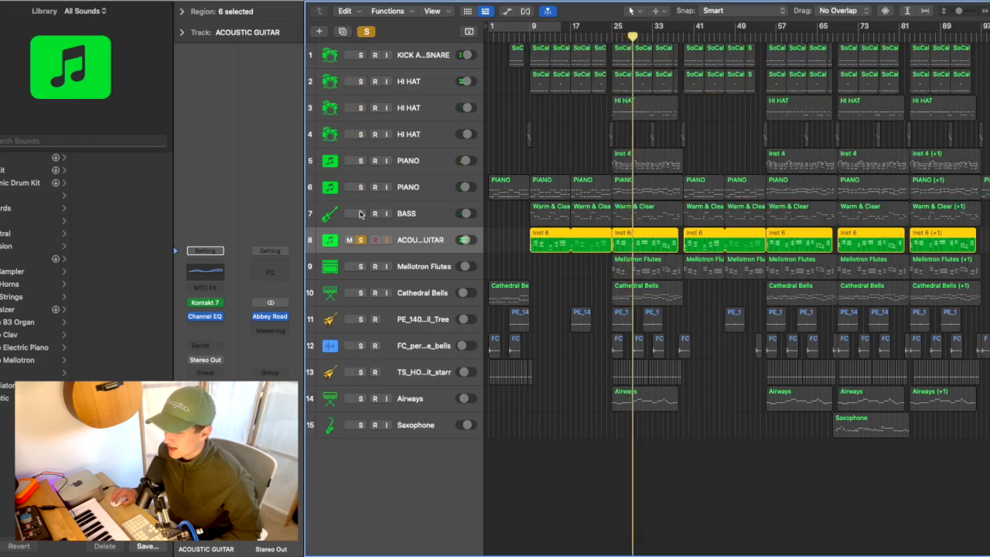
Inspect the acoustic guitar's Kontakt instrument, including its playback settings, and its Channel EQ curve, closing both plug-in windows
left_click(207, 303)
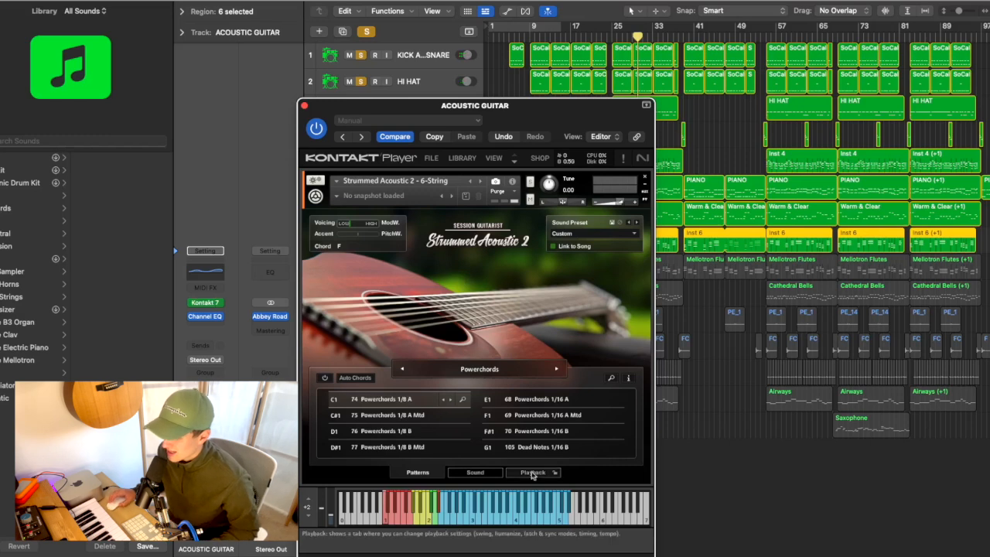
left_click(527, 469)
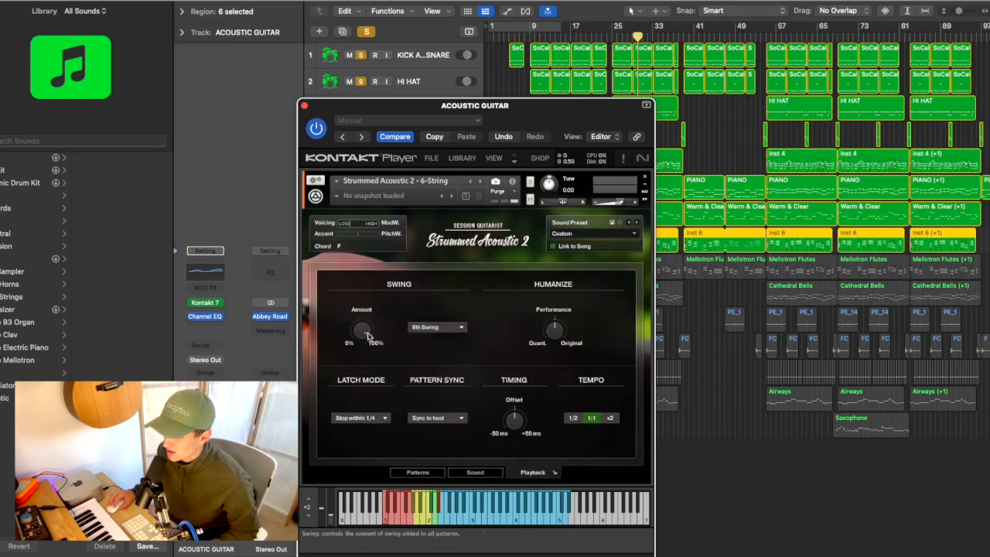
left_click(306, 106)
left_click(197, 276)
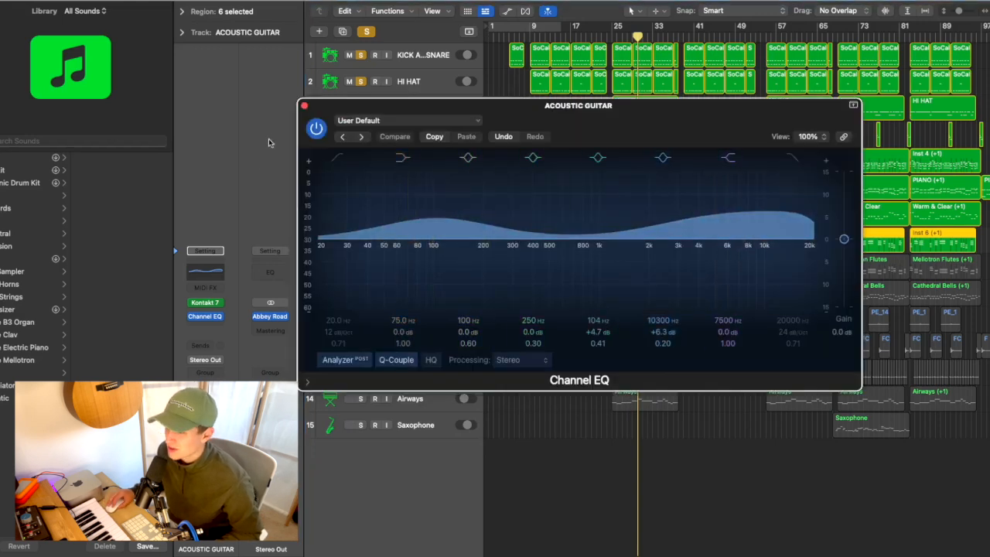
left_click(305, 106)
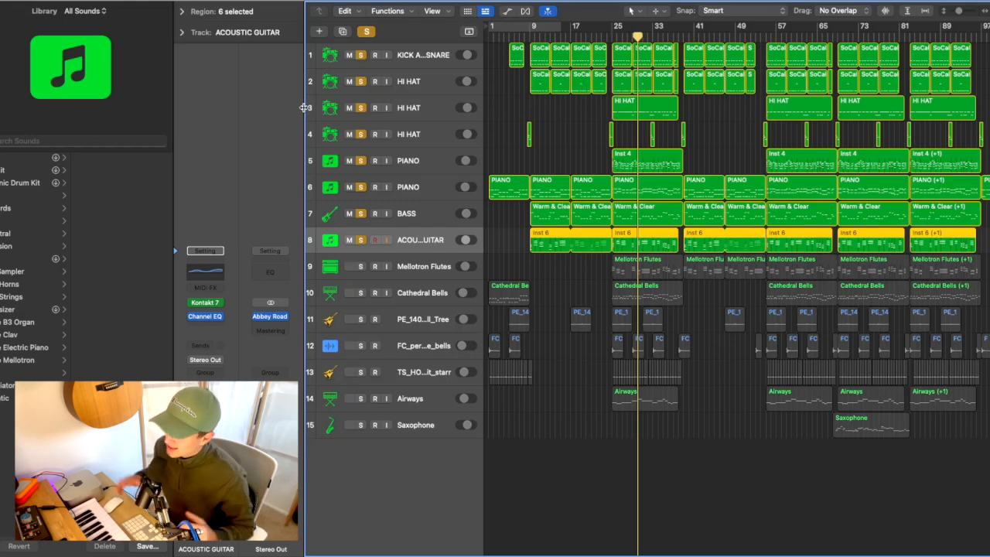
Clear all solos, audition the Mellotron Flutes alone from bar 25, and add the drum, piano, bass and guitar tracks to the solo
left_click(410, 268)
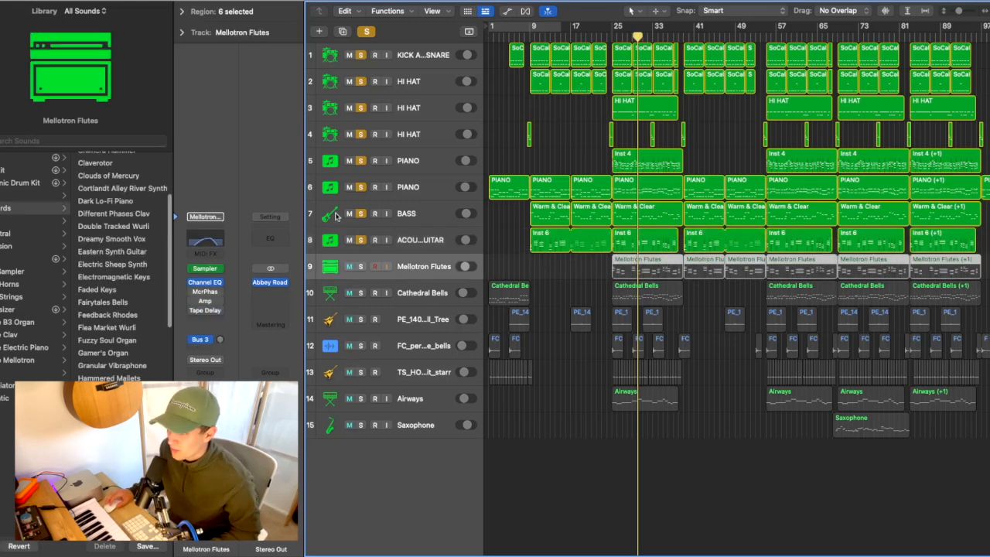
left_click(366, 33)
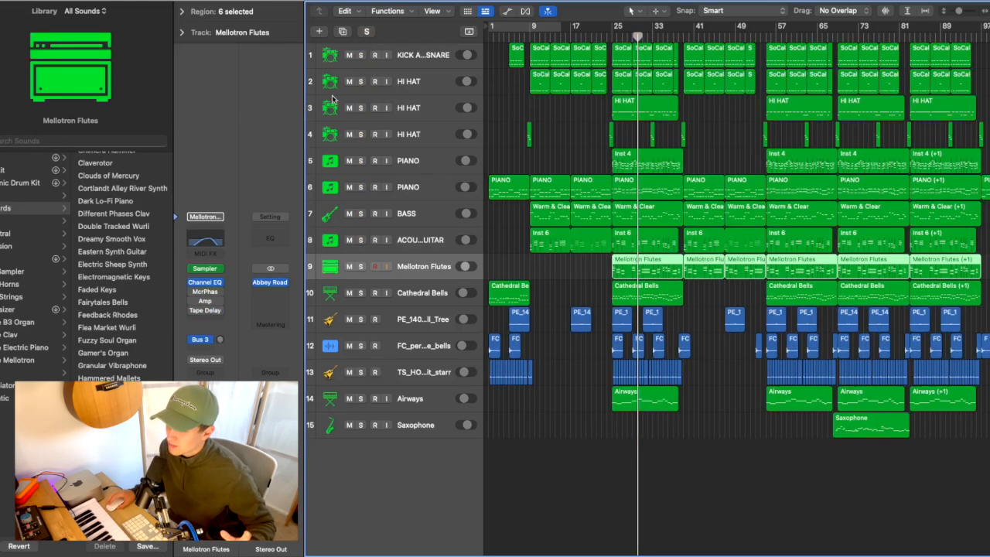
left_click(360, 266)
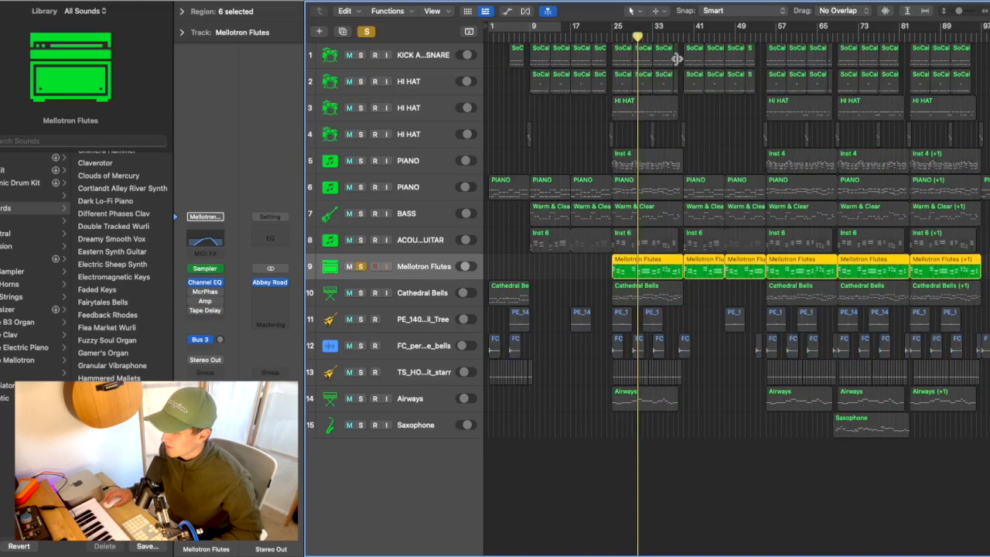
left_click(612, 39)
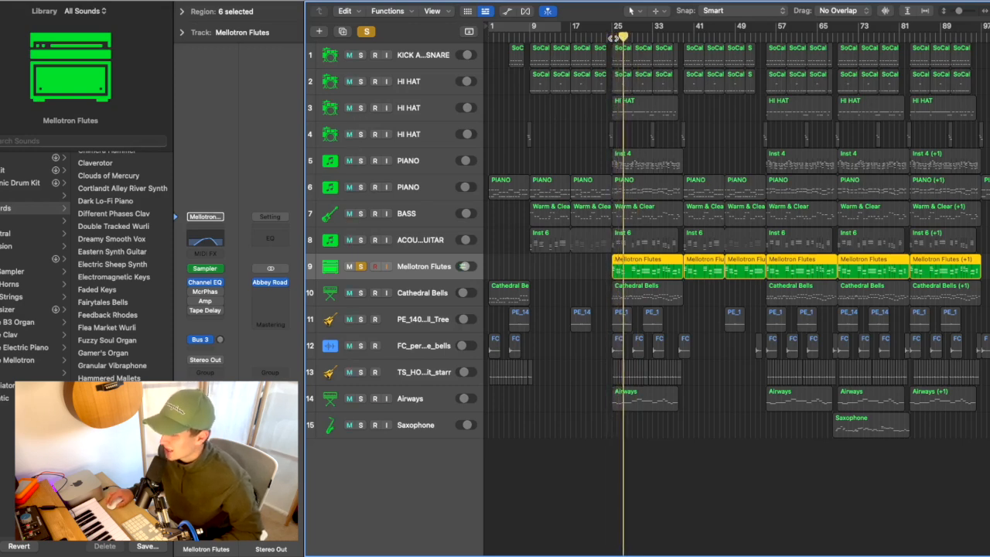
left_click_drag(360, 240, 361, 55)
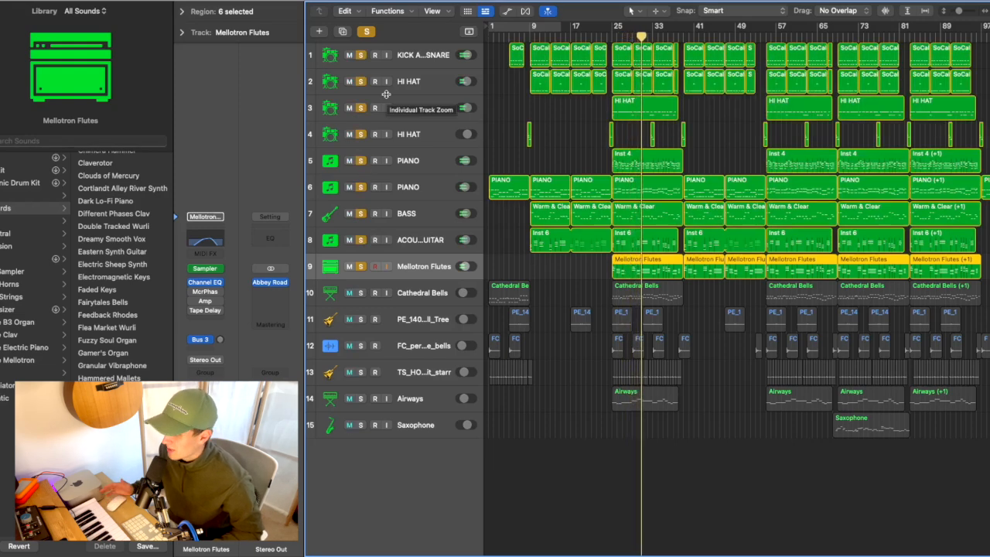
Select the Cathedral Bells track, leave only it soloed, and inspect its Sculpture synth before closing the plug-in window
left_click(359, 292)
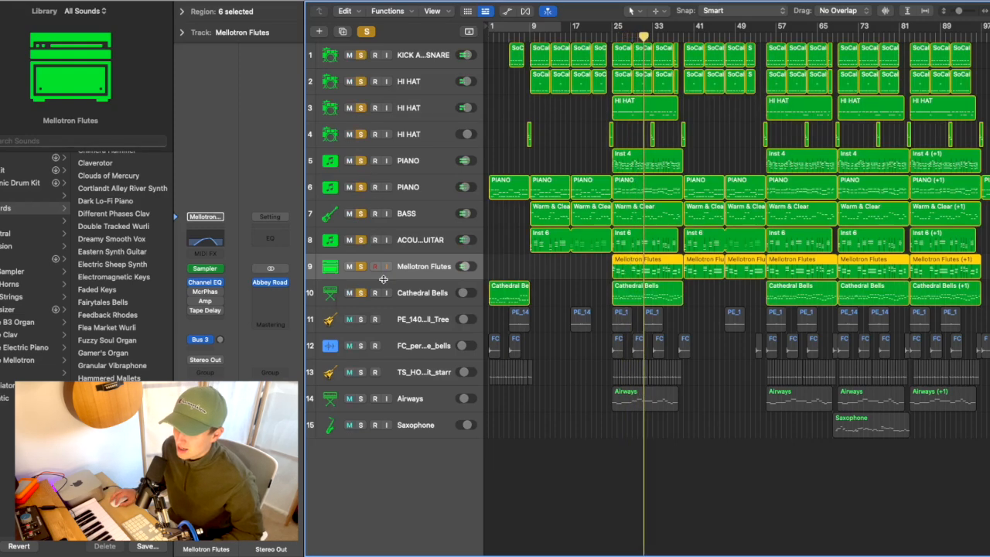
left_click(387, 284)
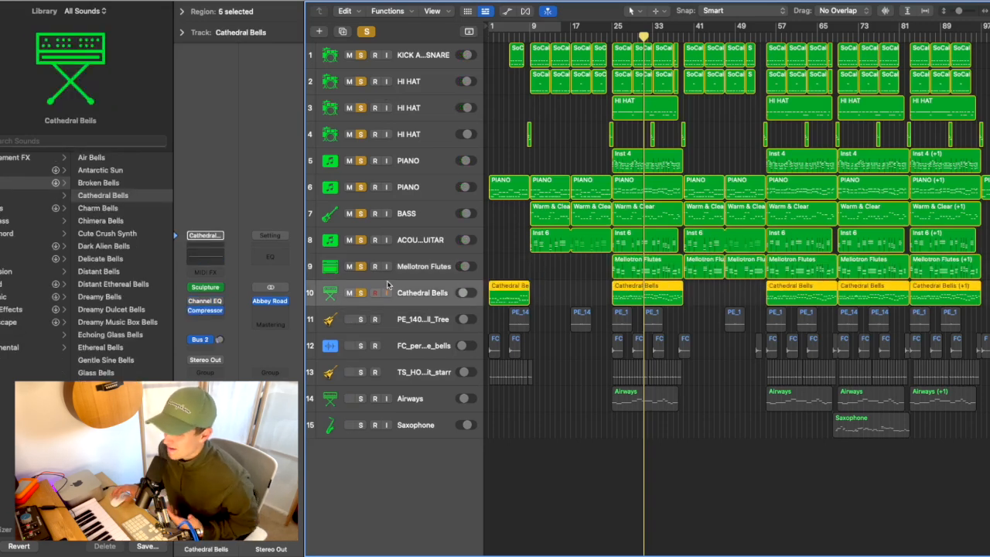
left_click_drag(361, 266, 362, 57)
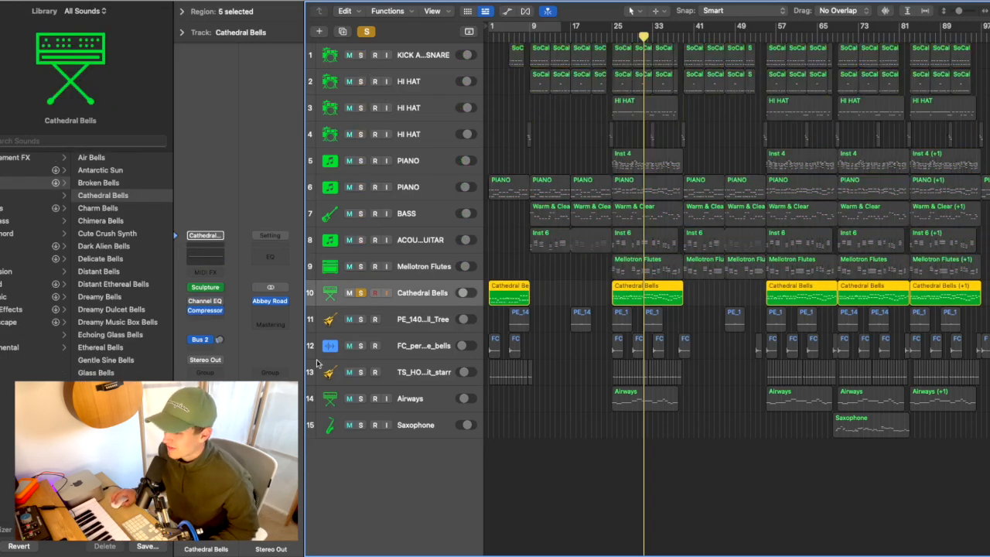
left_click(201, 288)
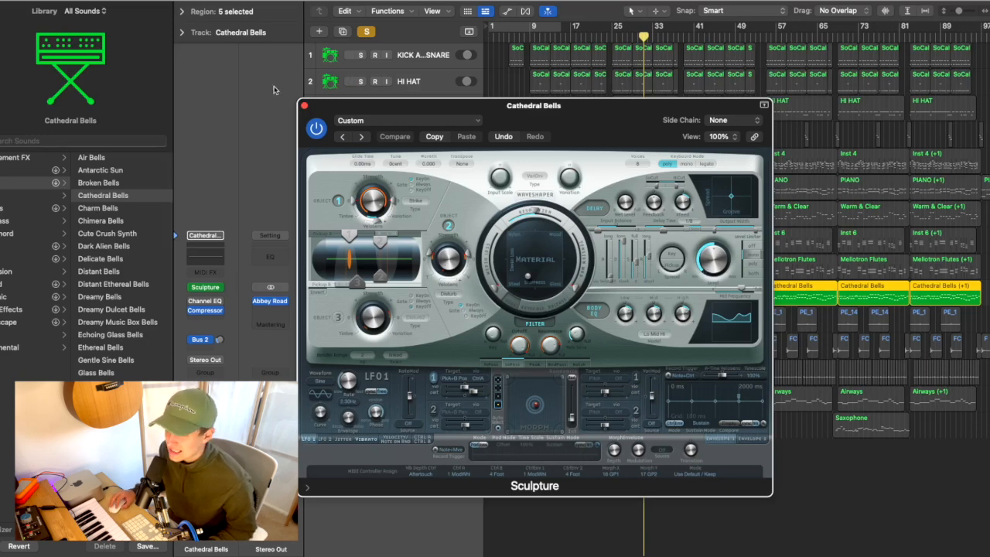
left_click(303, 105)
Audition the Cathedral Bells alone from bar 25, and include all the tracks above it in the solo
left_click(613, 39)
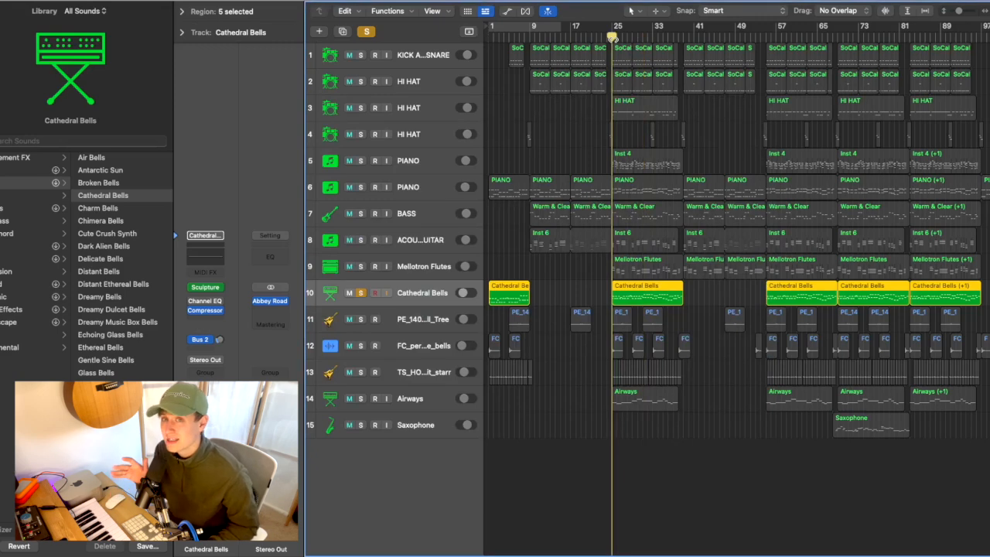
key("space")
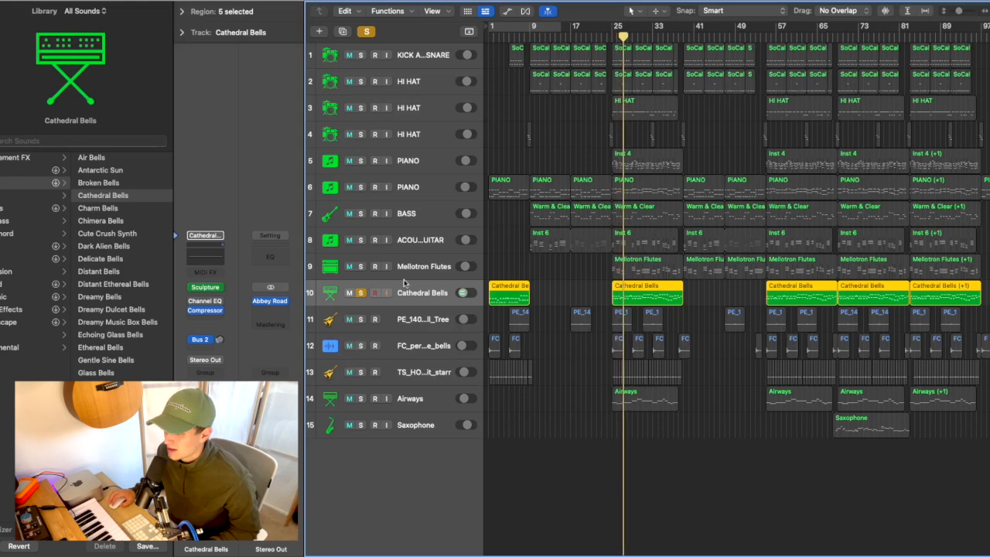
left_click_drag(362, 267, 369, 18)
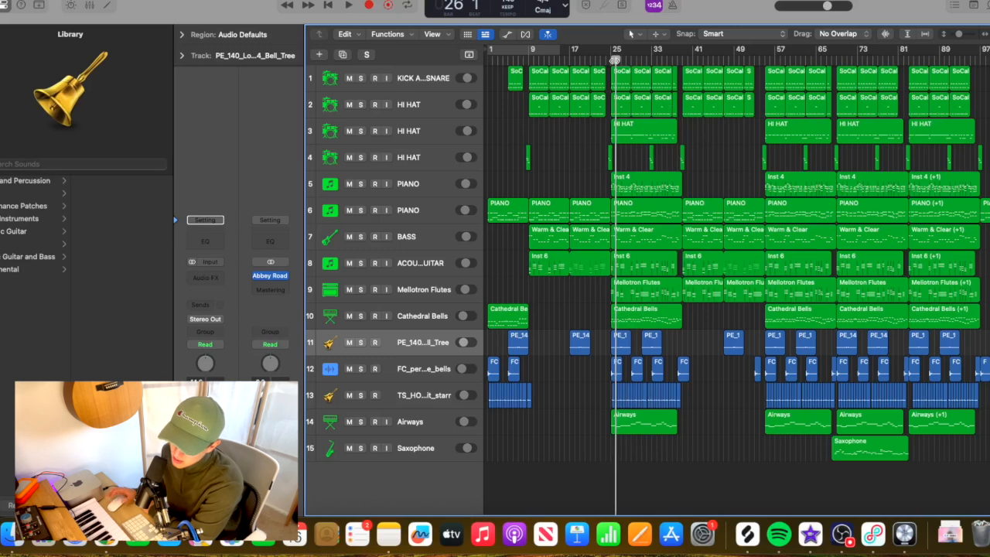
Solo the PE_140 bell tree track and audition it alone in the section that starts at bar 25
left_click(611, 60)
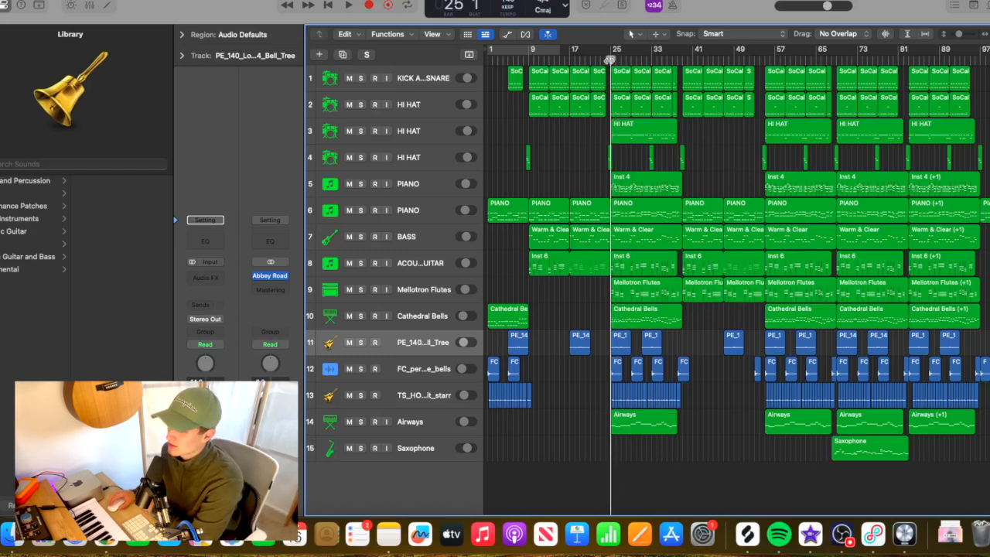
left_click(359, 345)
left_click(621, 60)
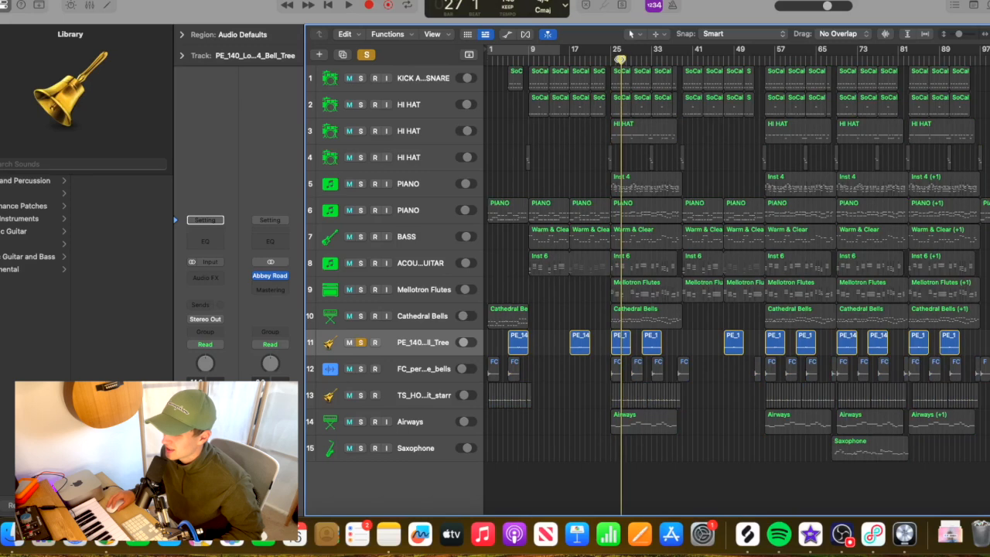
key("space")
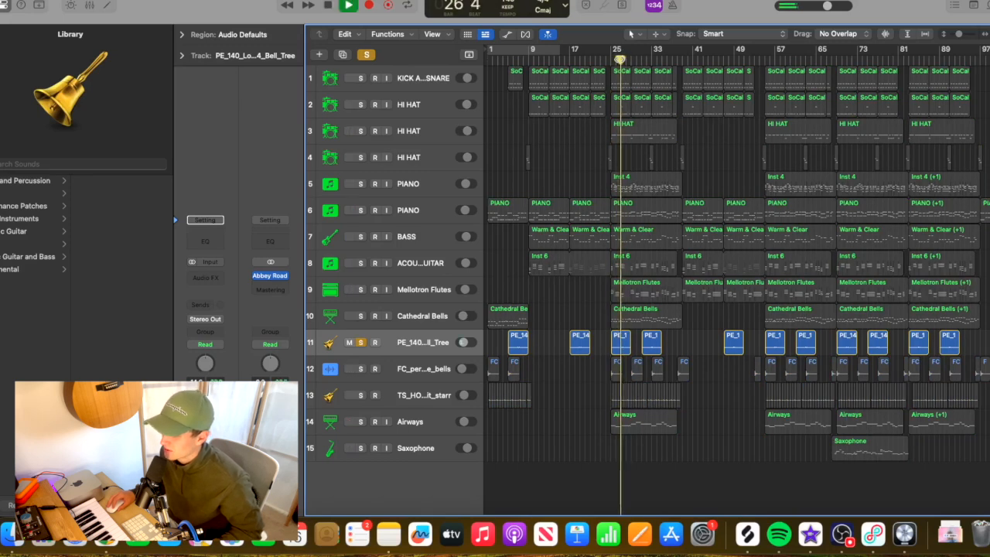
key("space")
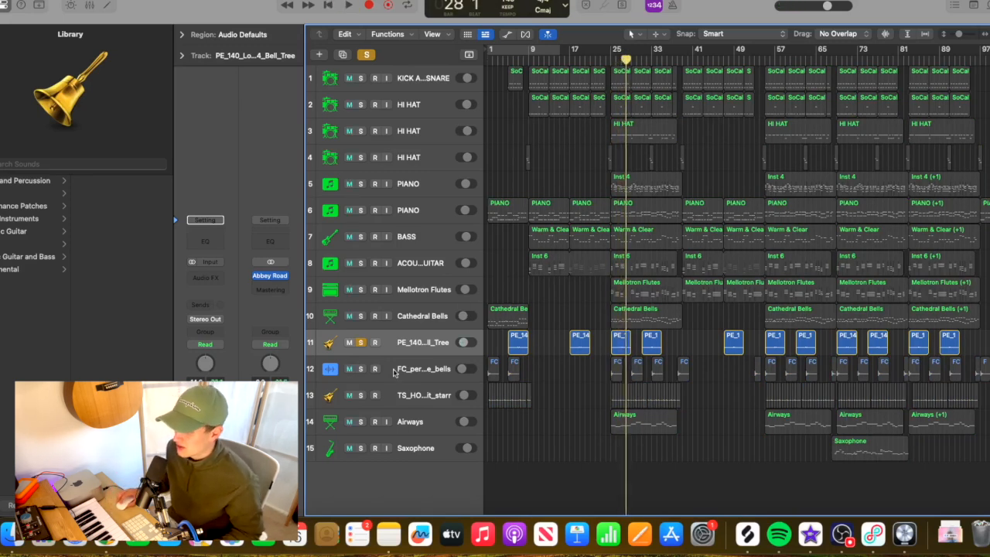
Add the FC percussion bells track to the solo and play it with the bell tree from bar 25
left_click(361, 370)
left_click(611, 60)
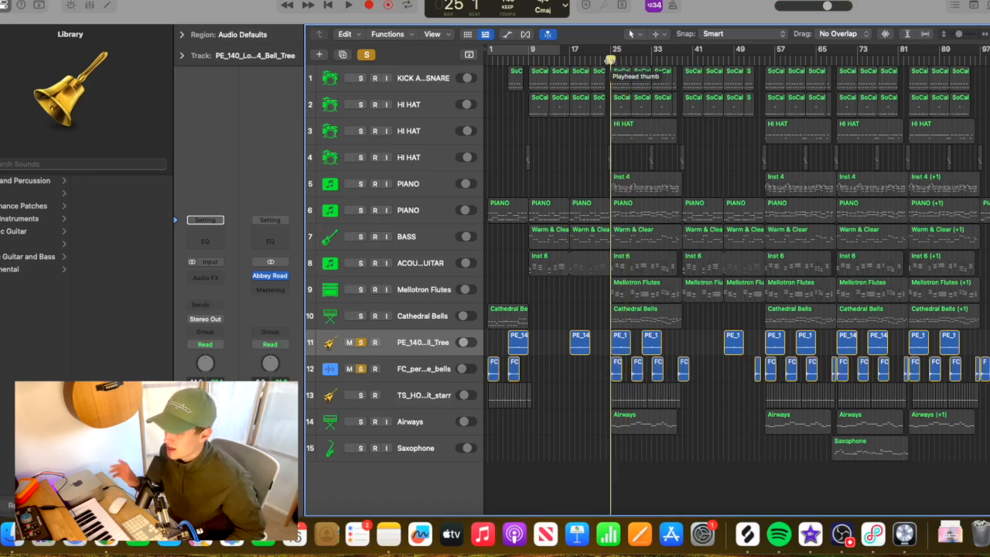
key("space")
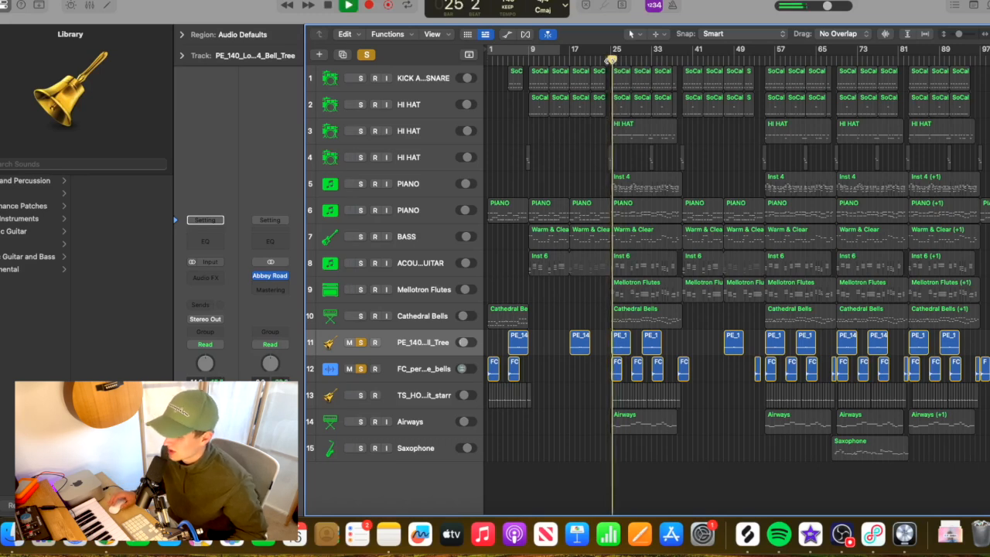
key("space")
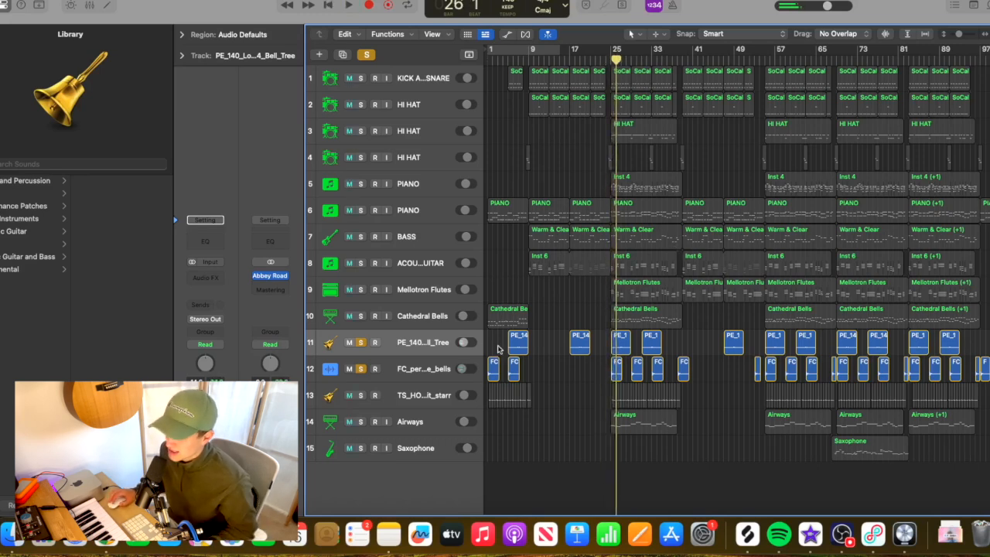
Add the TS_HOLIDAY jingle bell track to the solo and play the three bell tracks together from bar 26
left_click(359, 395)
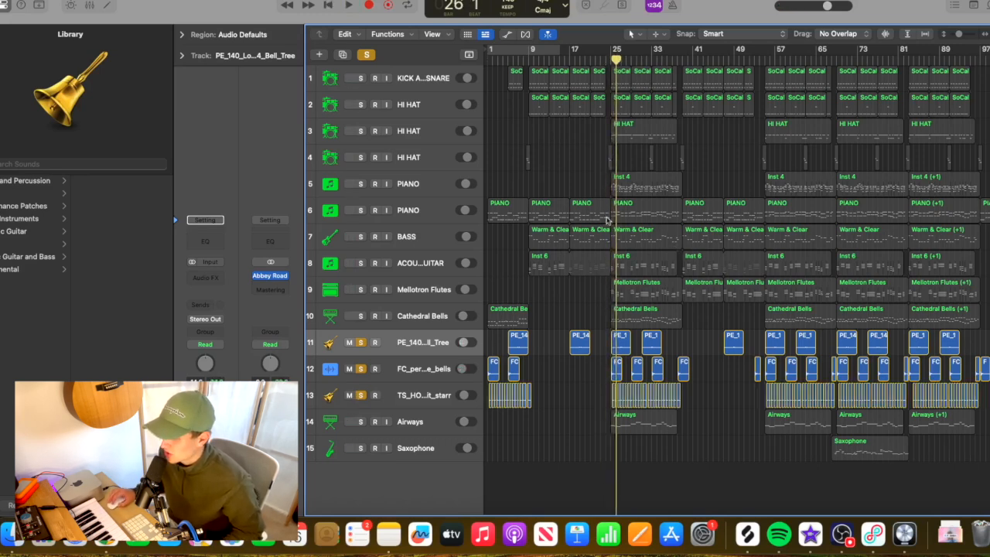
key("space")
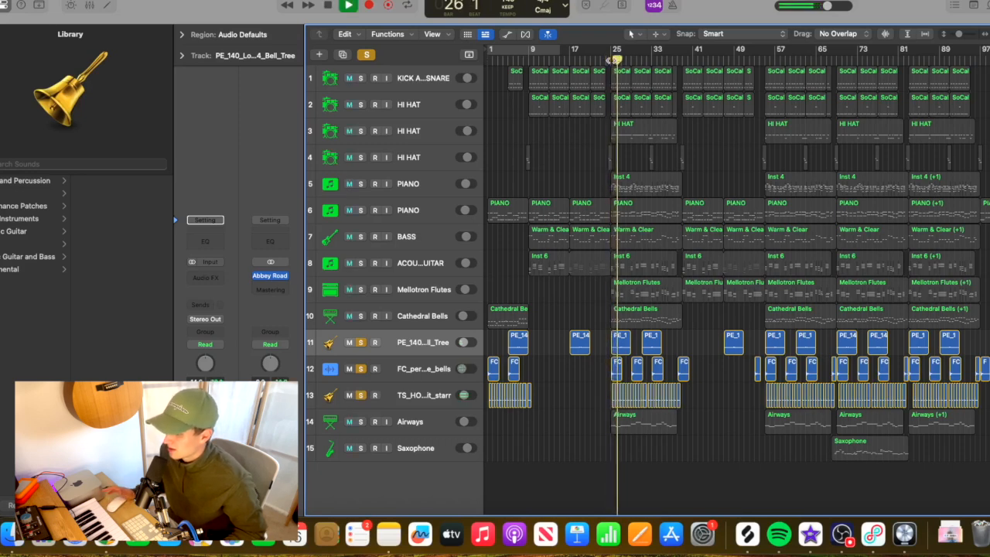
key("space")
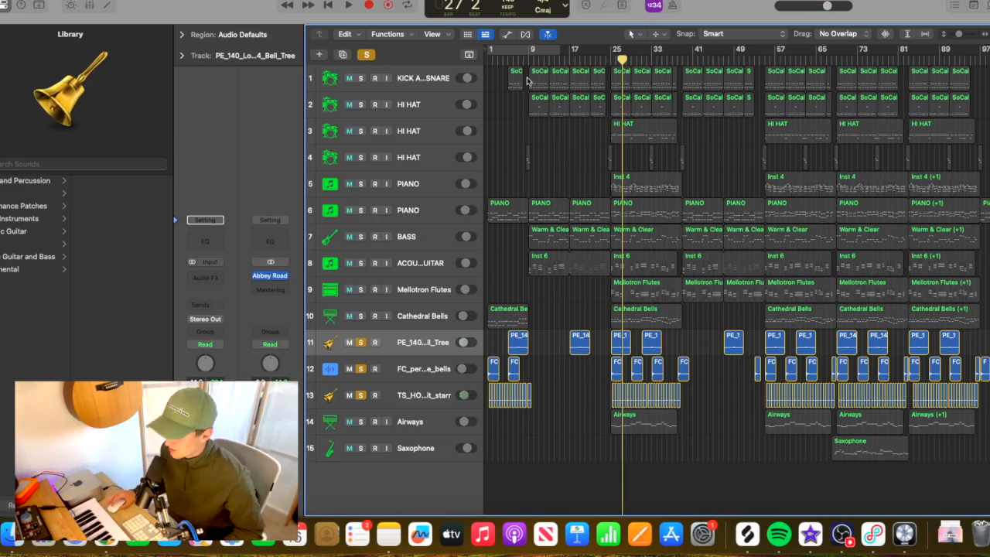
Solo tracks 1 to 10 as well, and compare the mix without and with the three bell sample tracks during playback
left_click_drag(362, 294, 361, 331)
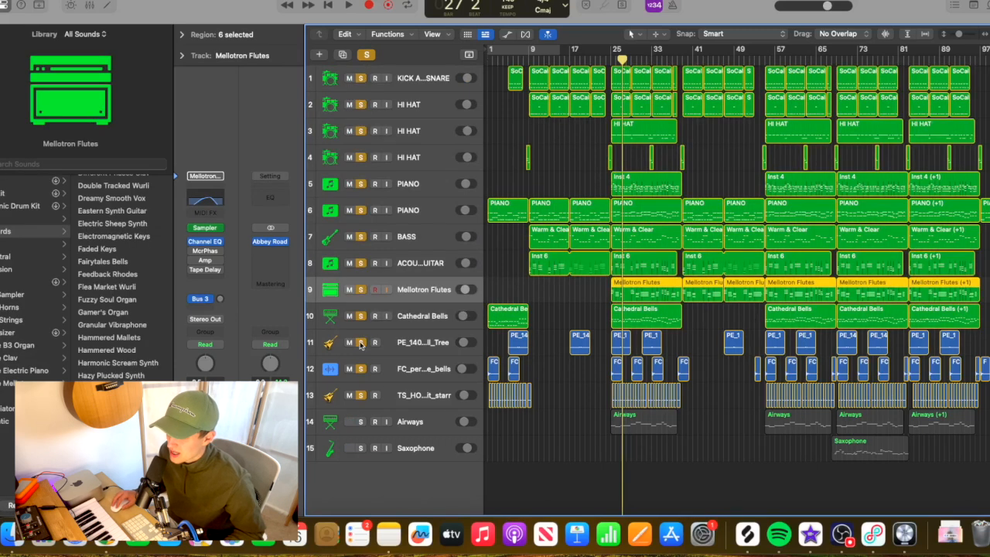
left_click_drag(360, 344, 357, 396)
key("space")
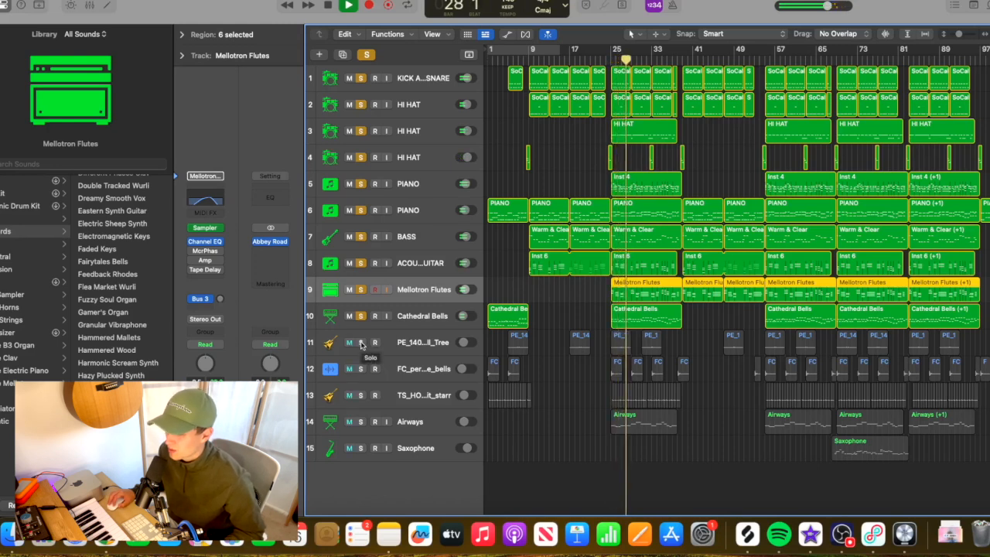
left_click_drag(360, 343, 367, 396)
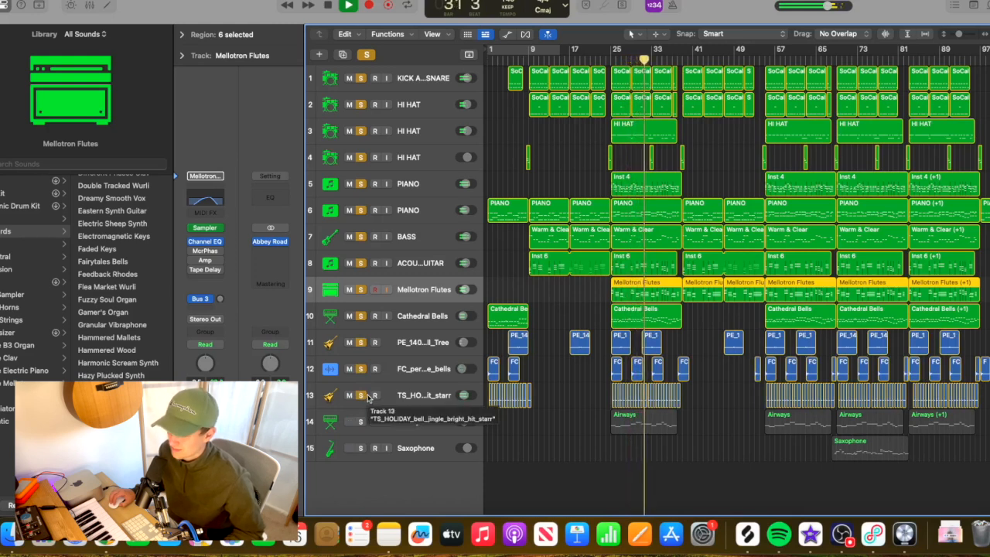
key("space")
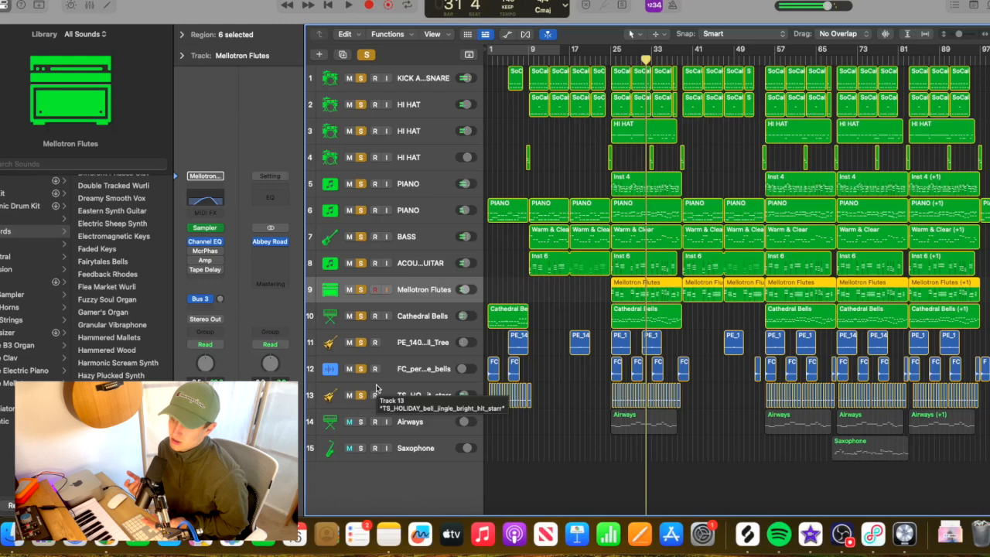
Select and solo the Airways track with the other layers, and set a cycle range from bar 25 to bar 38
left_click(429, 424)
left_click(357, 421)
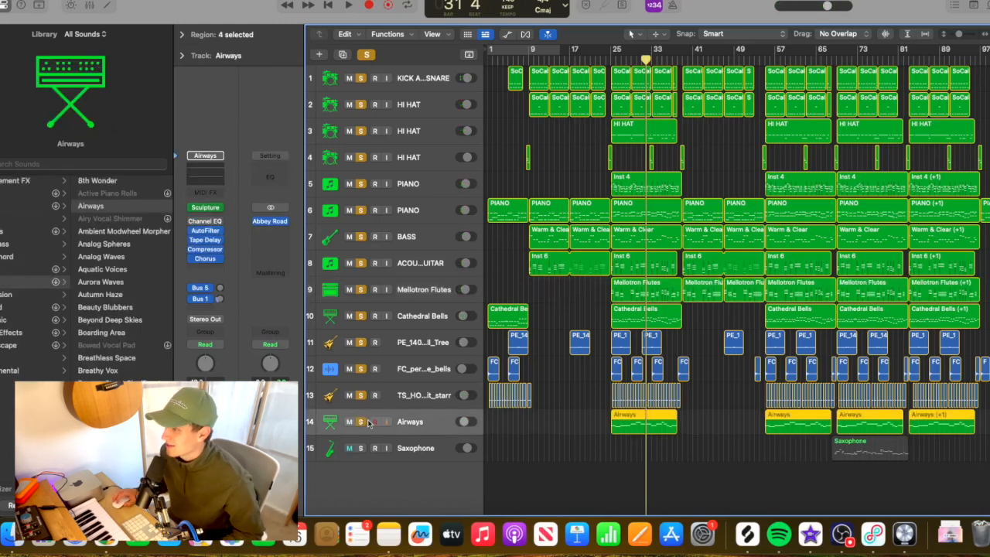
left_click_drag(615, 62, 683, 60)
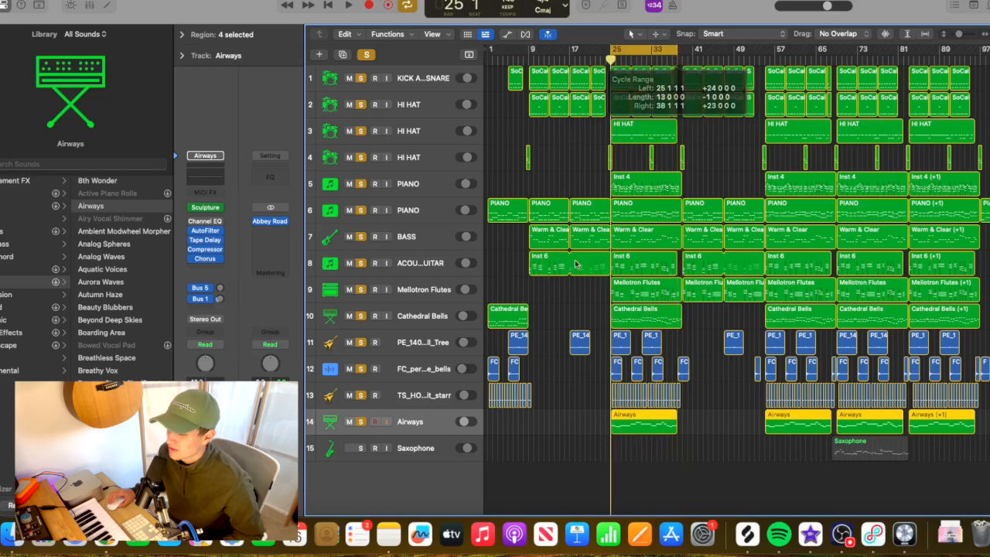
Select the Airways track within the cycled section, look over its Library patches, and play the section with the other soloed layers
left_click(430, 431)
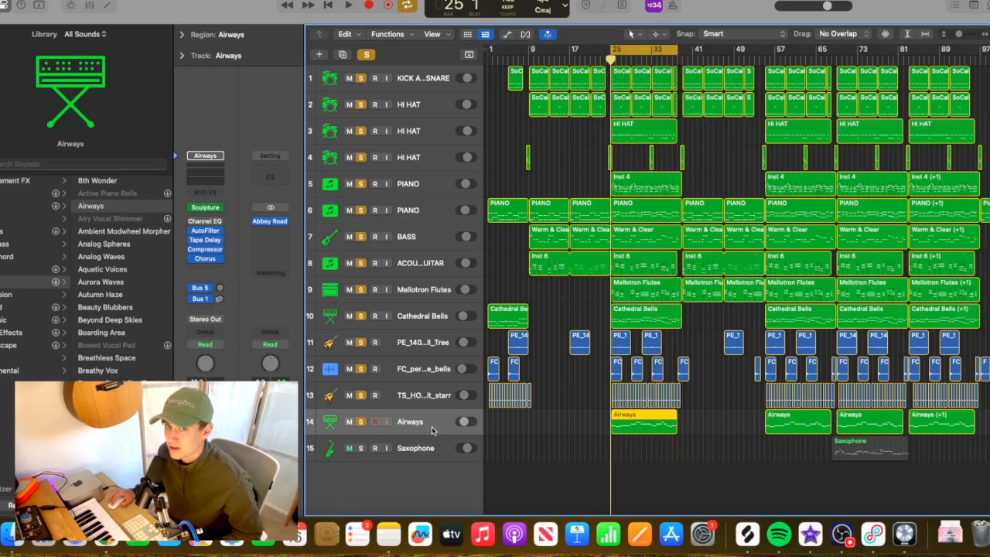
scroll(90, 193, "down", 2)
scroll(86, 232, "up", 2)
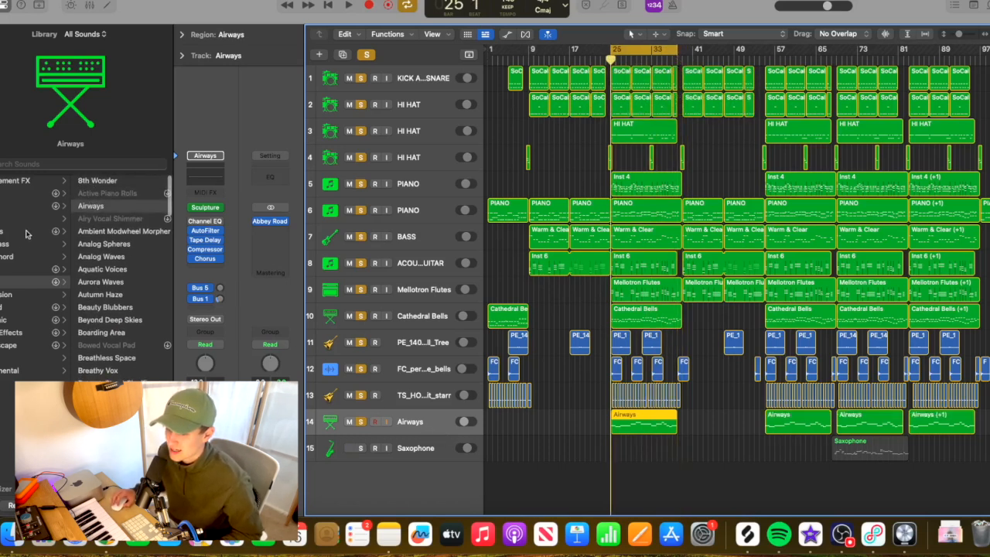
key("space")
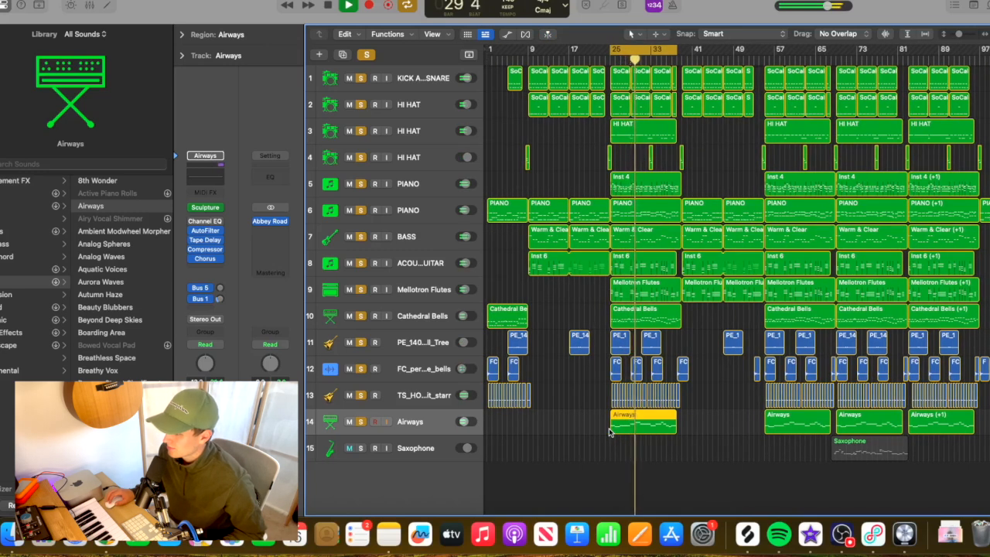
Stop the cycled playback, then solo and select the Saxophone track with the playhead at bar 69
left_click(750, 414)
key("space")
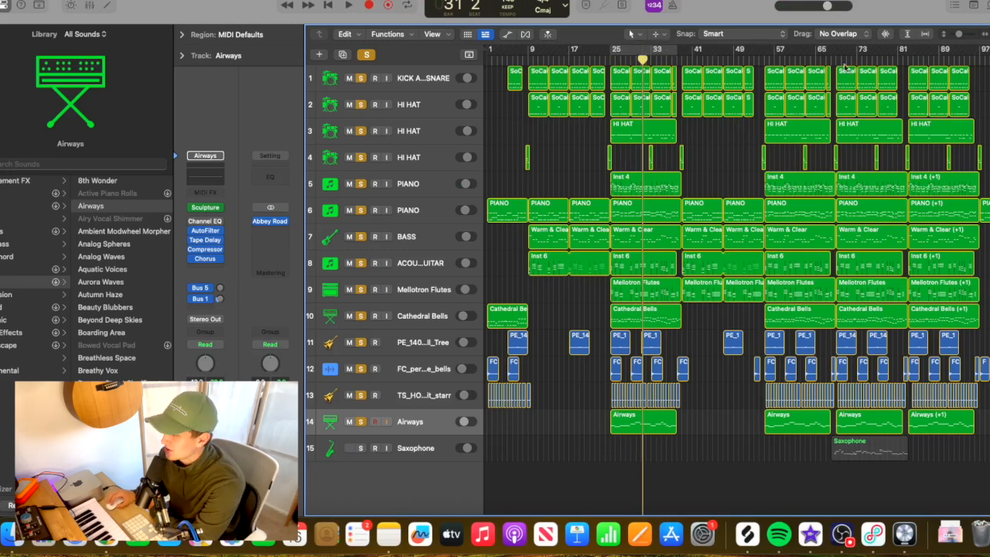
left_click_drag(843, 57, 836, 59)
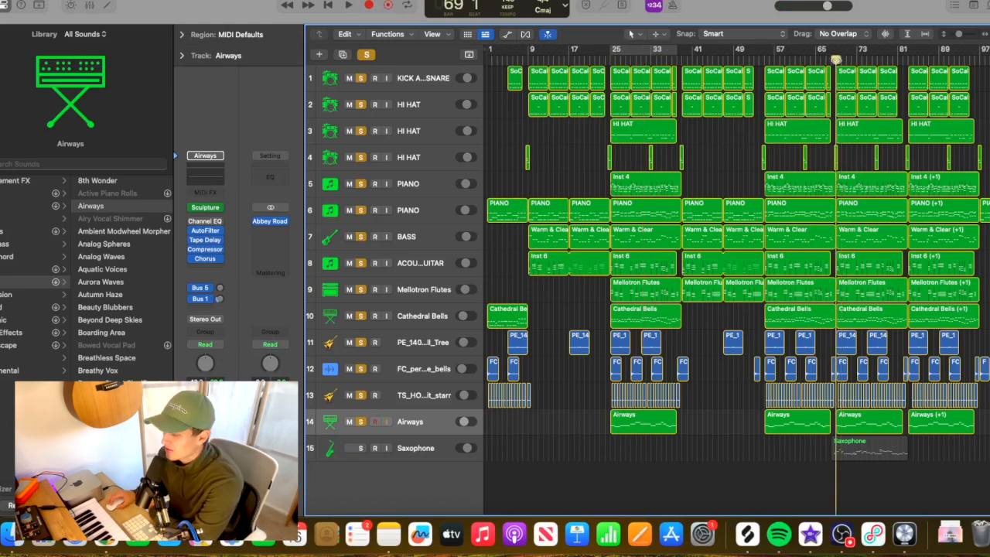
left_click(360, 451)
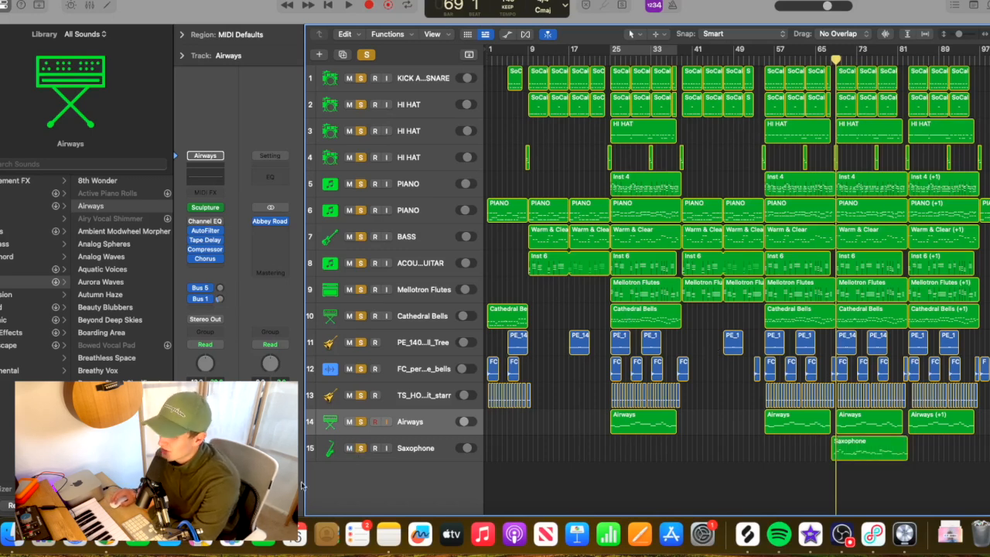
left_click(426, 447)
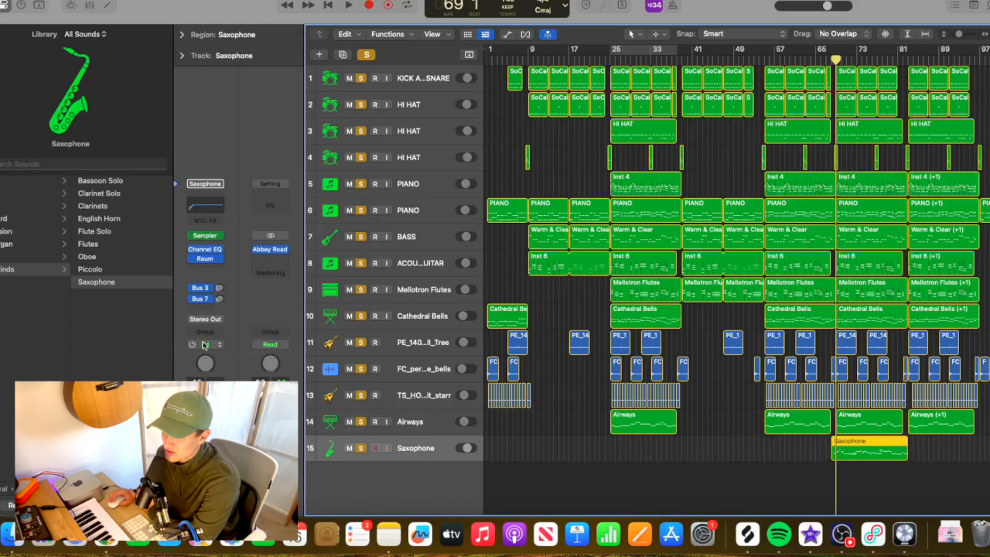
Inspect the Raum reverb on the Saxophone track and play the section from bar 69 with all soloed layers
left_click(206, 262)
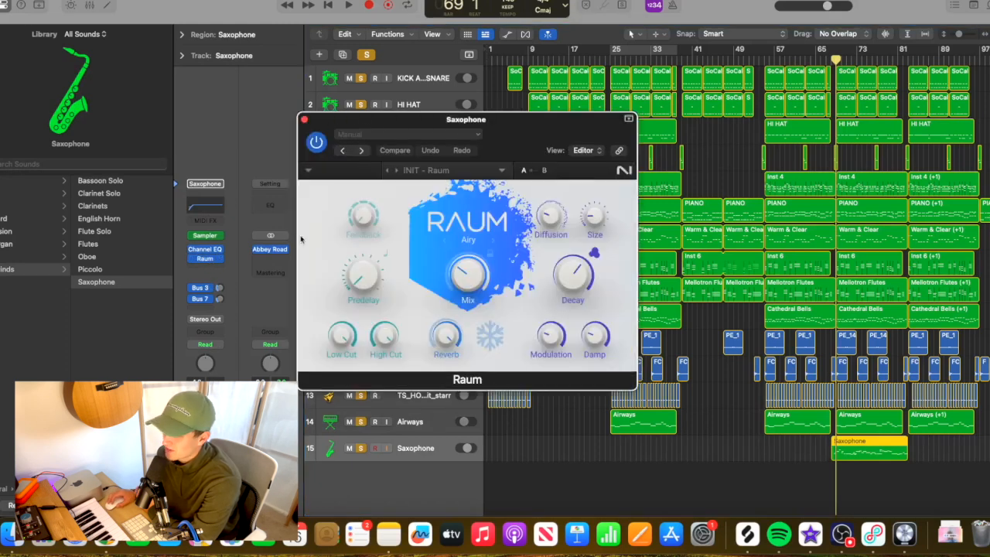
left_click(304, 120)
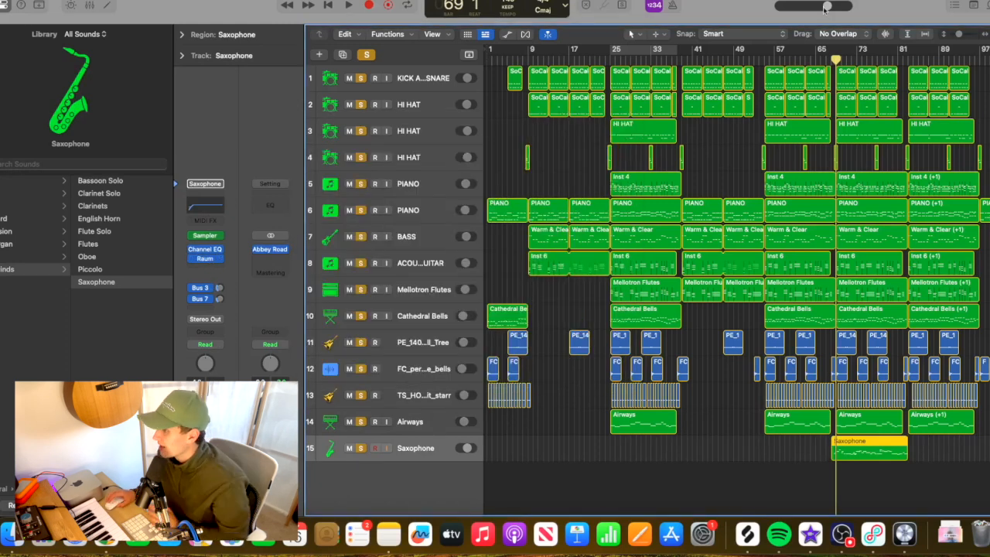
key("space")
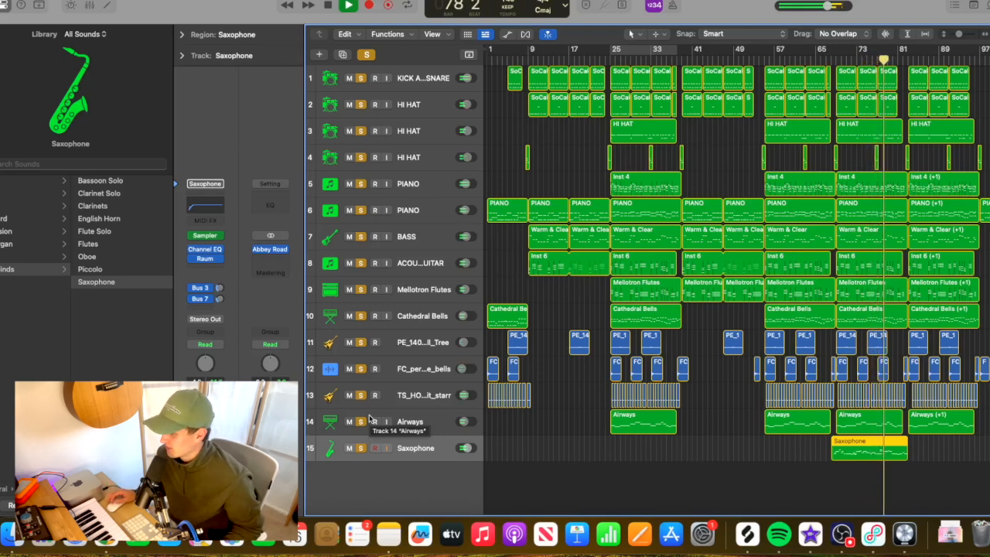
key("space")
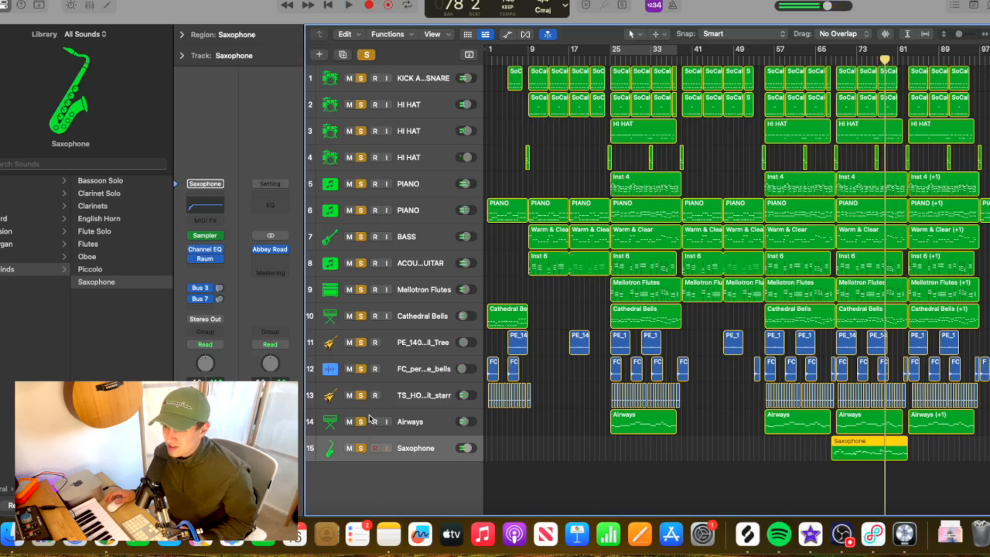
Deselect the Saxophone region and briefly play the transition into the final section at bar 83
left_click(614, 472)
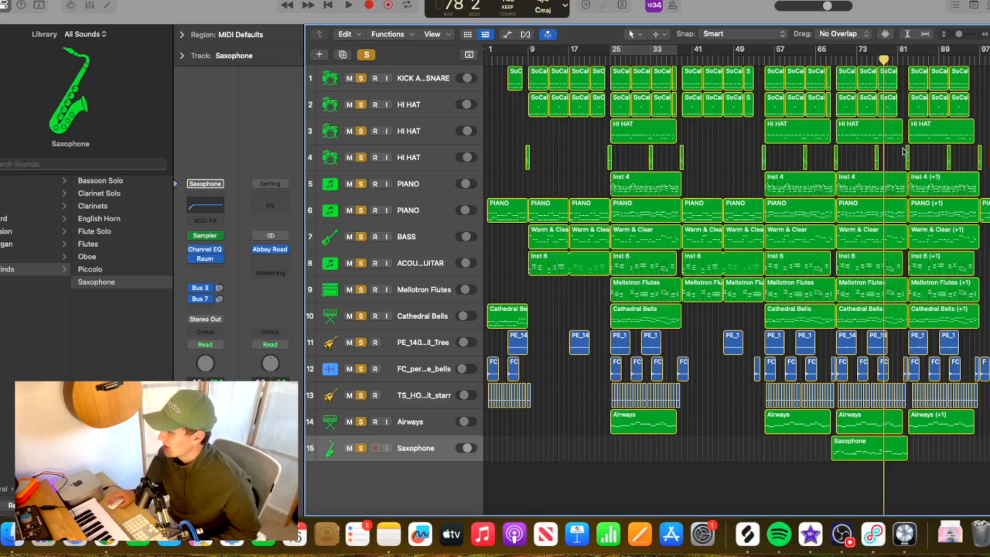
left_click(907, 61)
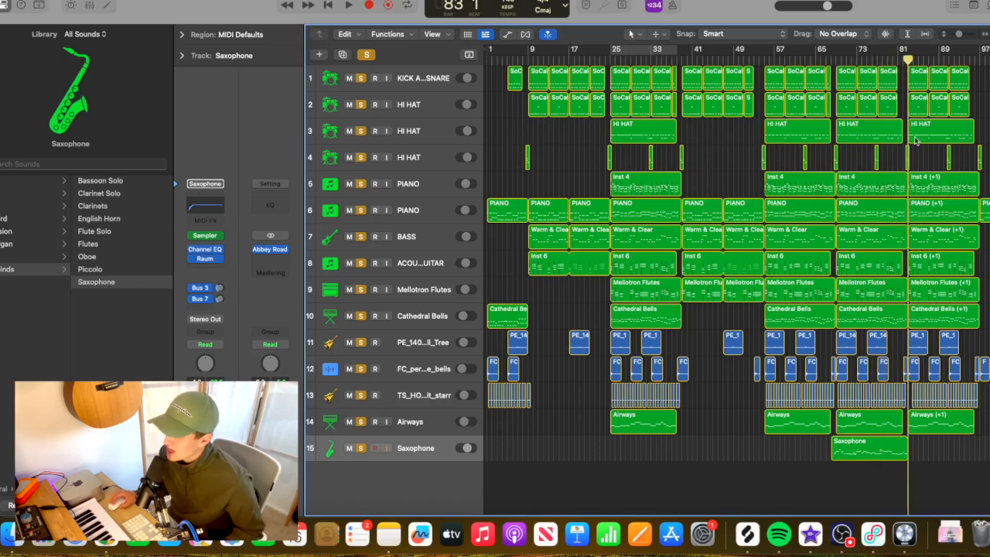
left_click(897, 60)
key("space")
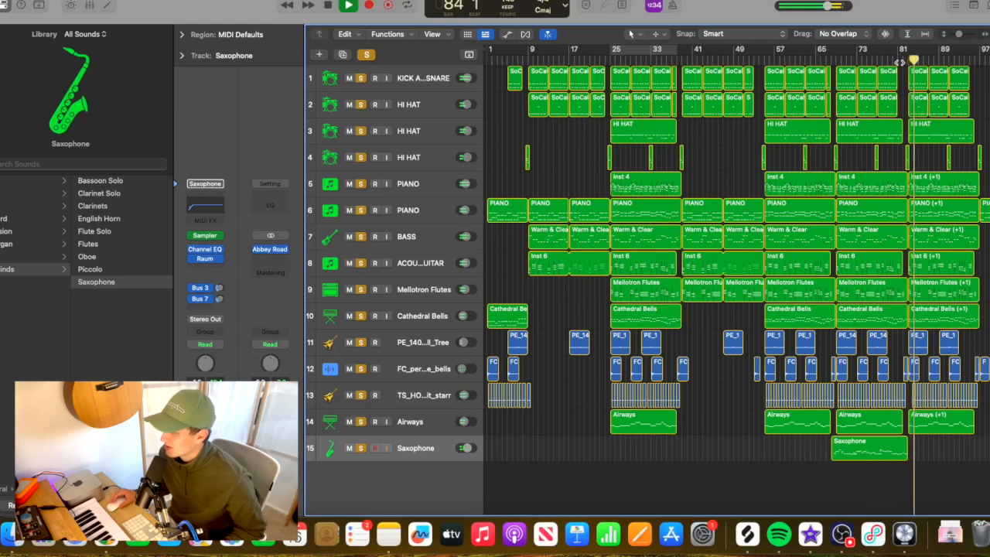
key("space")
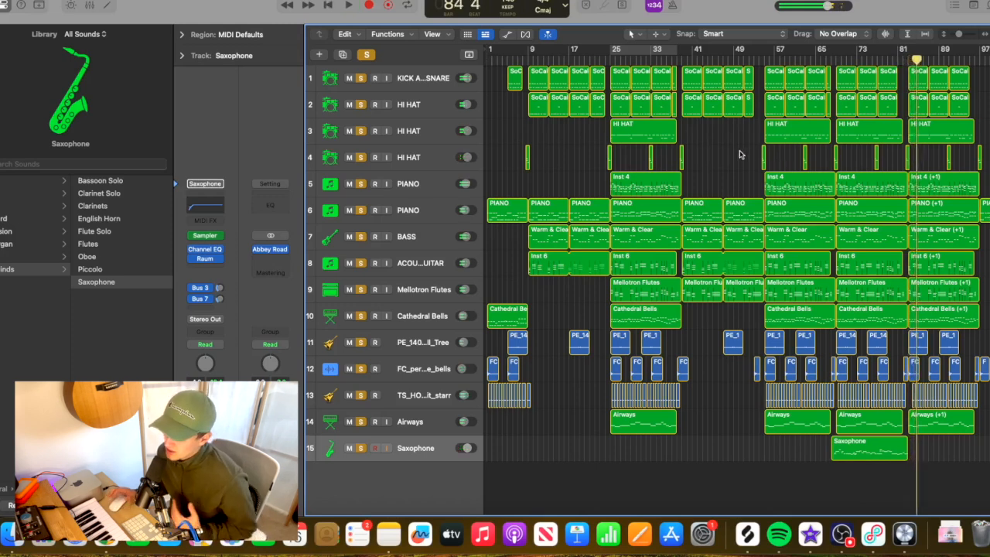